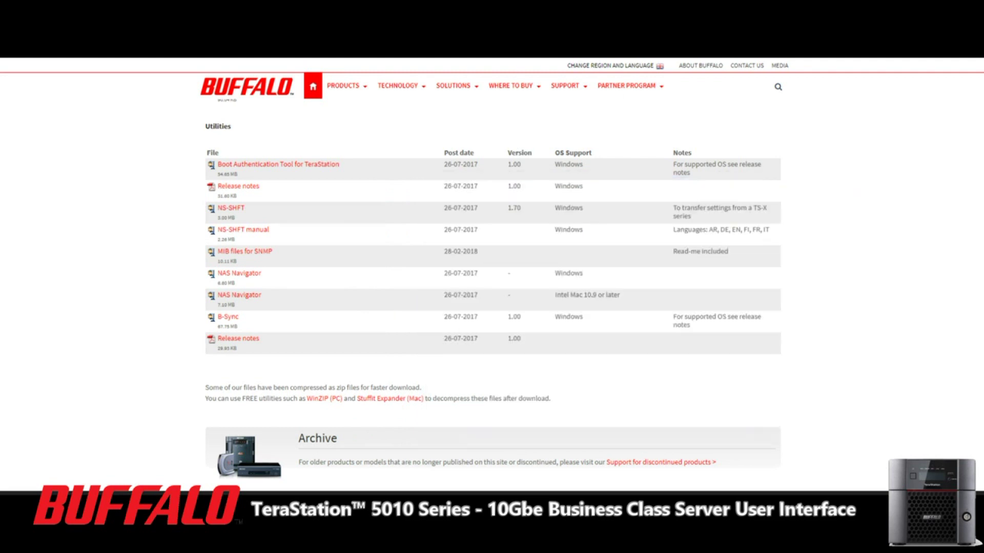
{"action": "scroll", "coordinate": [492, 292], "scroll_direction": "up", "scroll_amount": 7}
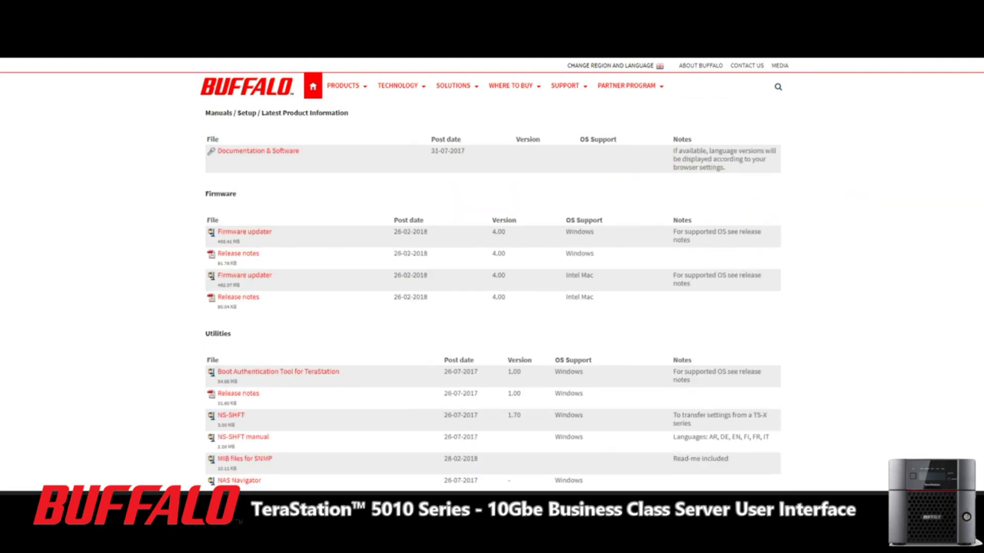
{"action": "scroll", "coordinate": [492, 297], "scroll_direction": "up", "scroll_amount": 2}
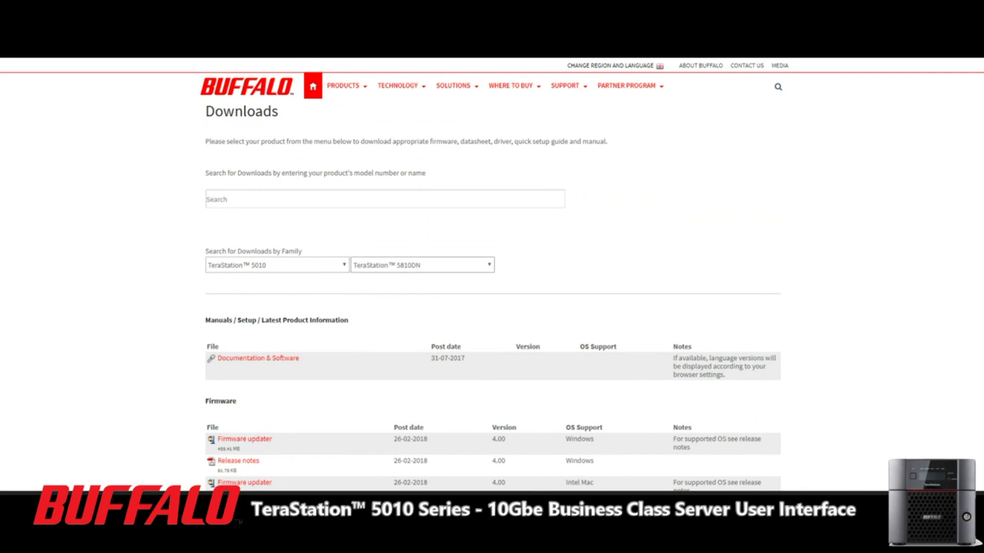
{"action": "scroll", "coordinate": [492, 292], "scroll_direction": "down", "scroll_amount": 4}
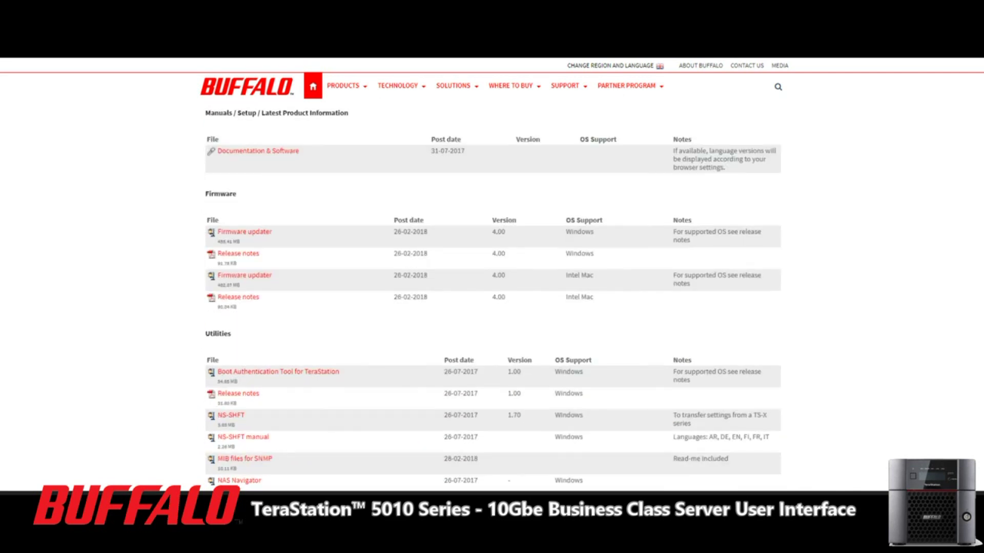
{"action": "scroll", "coordinate": [492, 292], "scroll_direction": "down", "scroll_amount": 3}
{"action": "scroll", "coordinate": [492, 292], "scroll_direction": "up", "scroll_amount": 2}
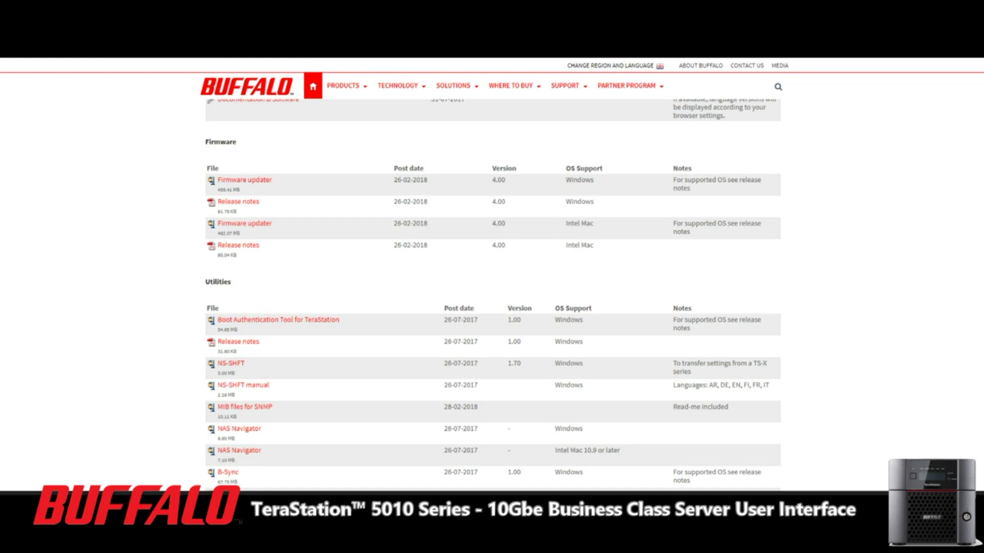
{"action": "scroll", "coordinate": [492, 277], "scroll_direction": "down", "scroll_amount": 1}
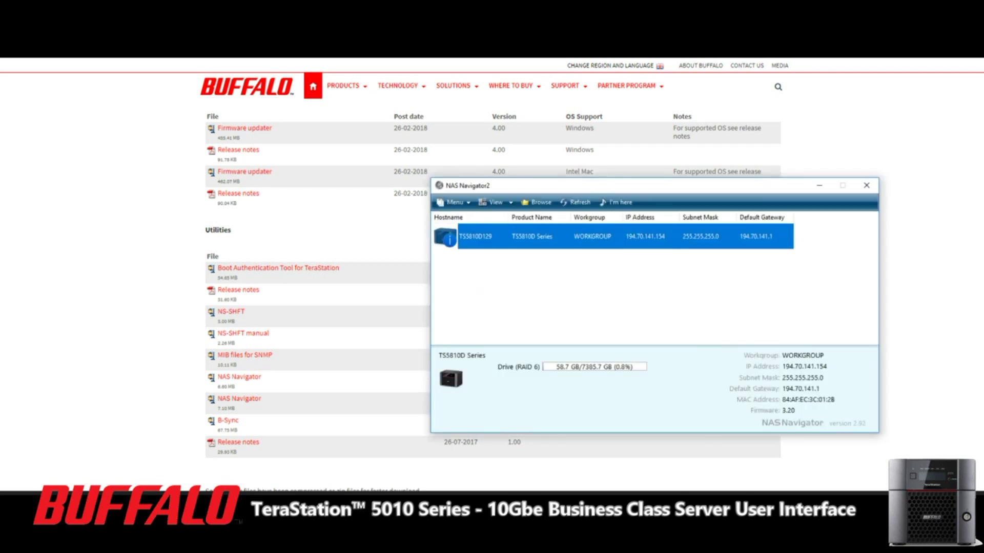
Step: Review the Menu options, switch NAS Navigator2 to icon view, and select the TS5810D129 unit
{"action": "mouse_move", "coordinate": [701, 235]}
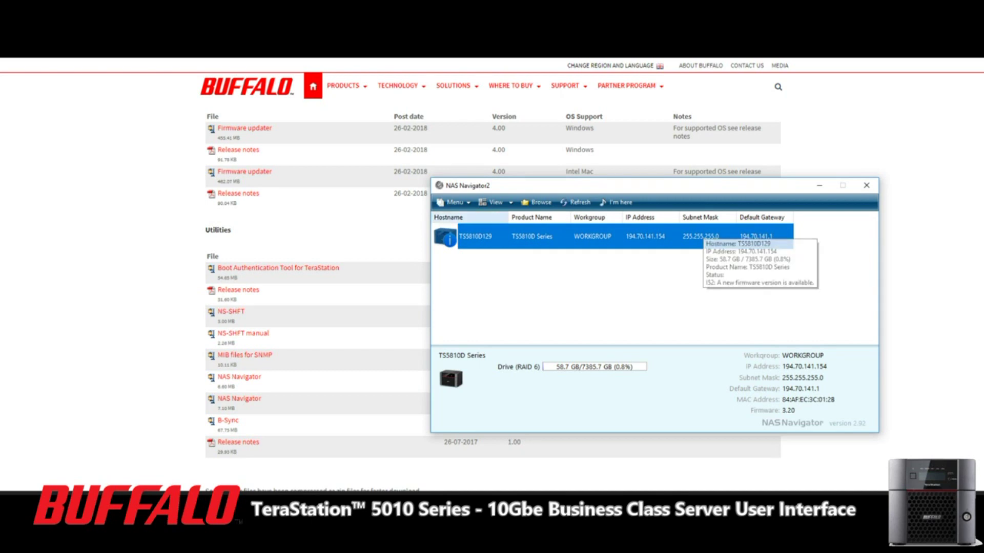
{"action": "left_click", "coordinate": [453, 202]}
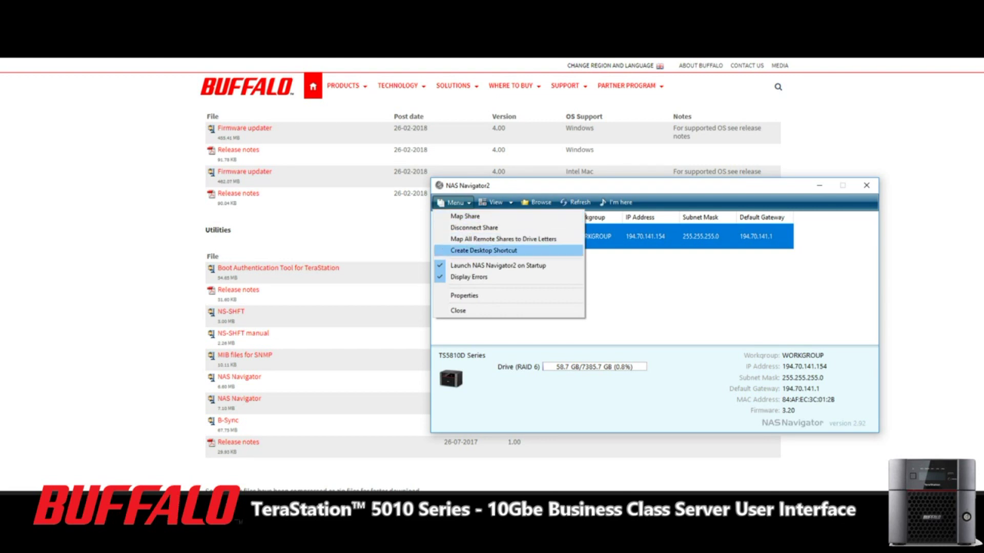
{"action": "left_click", "coordinate": [492, 202]}
{"action": "left_click", "coordinate": [492, 202]}
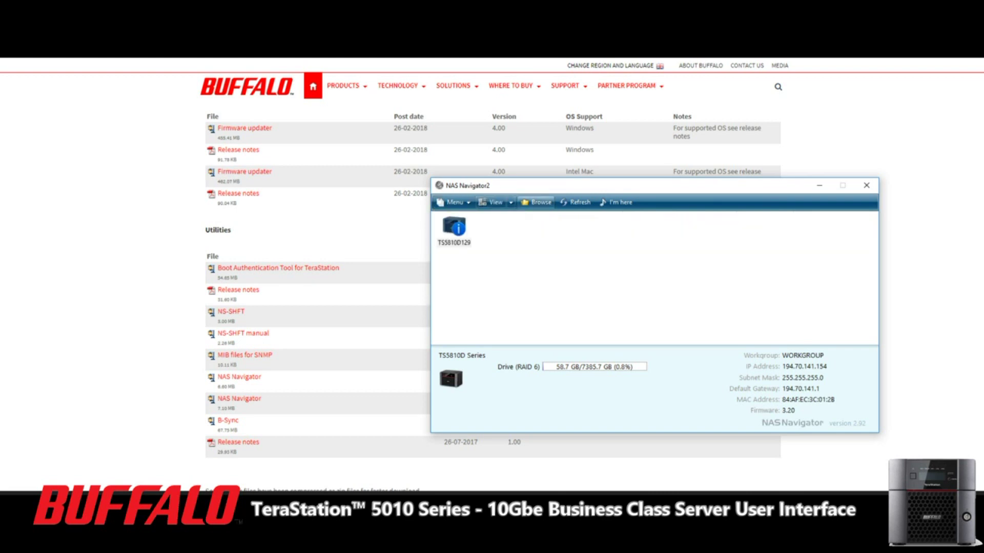
{"action": "left_click", "coordinate": [453, 234]}
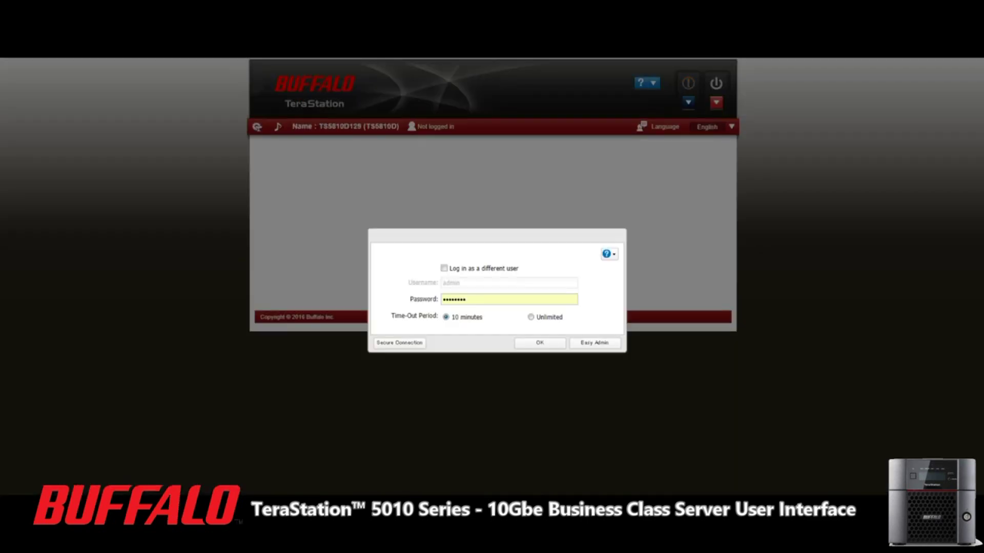
Step: Log in to Easy Admin as admin with the saved password and begin WebAccess setup
{"action": "left_click", "coordinate": [600, 343]}
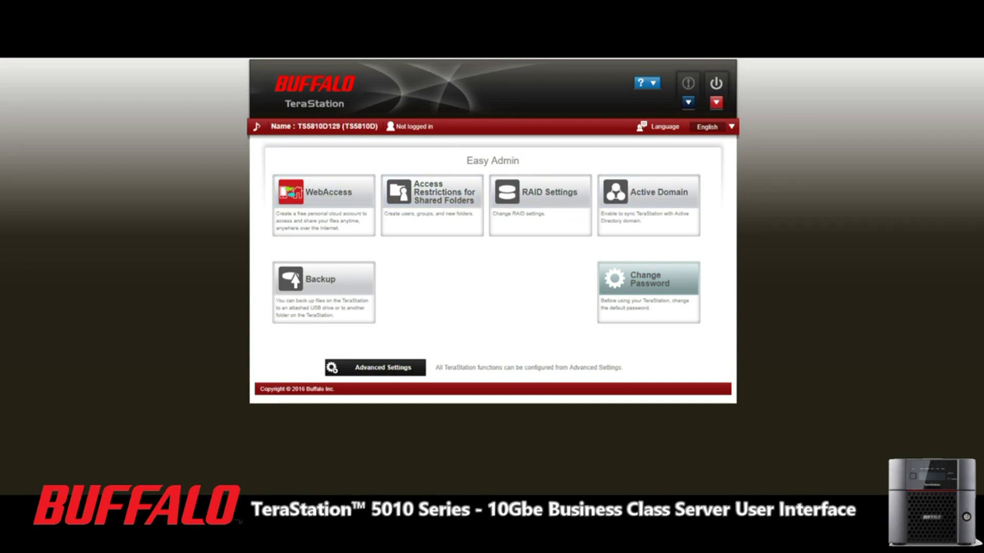
{"action": "key", "text": "Down"}
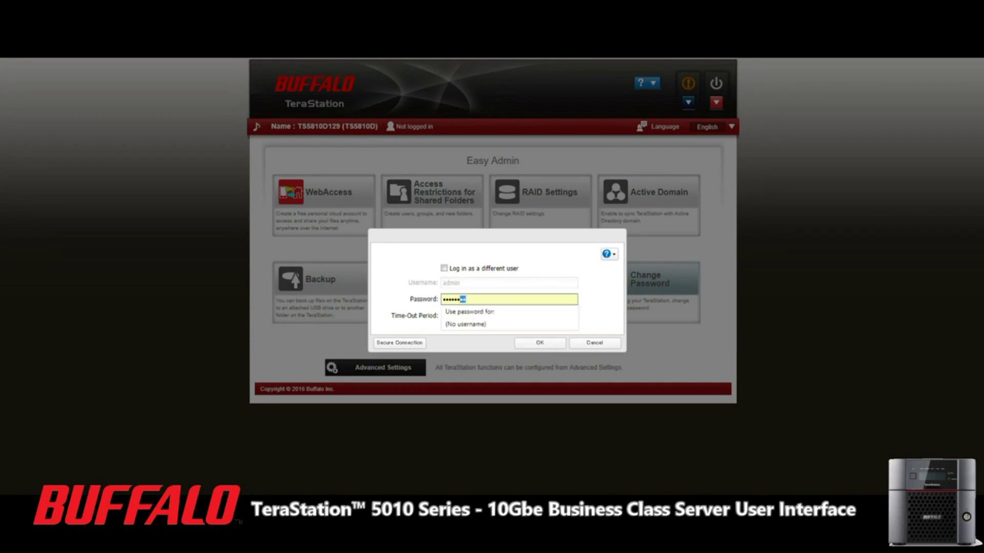
{"action": "key", "text": "Down"}
{"action": "key", "text": "Return"}
{"action": "key", "text": "Return"}
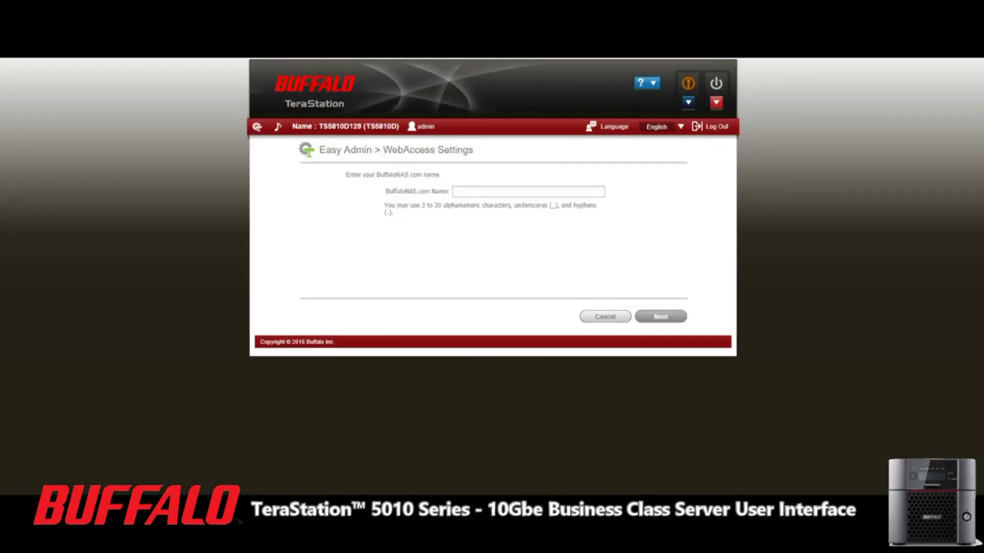
{"action": "left_click", "coordinate": [454, 192]}
Step: Enter the user's name as the BuffaloNAS.com name, removing the invalid space, and continue
{"action": "type", "text": "Robbie"}
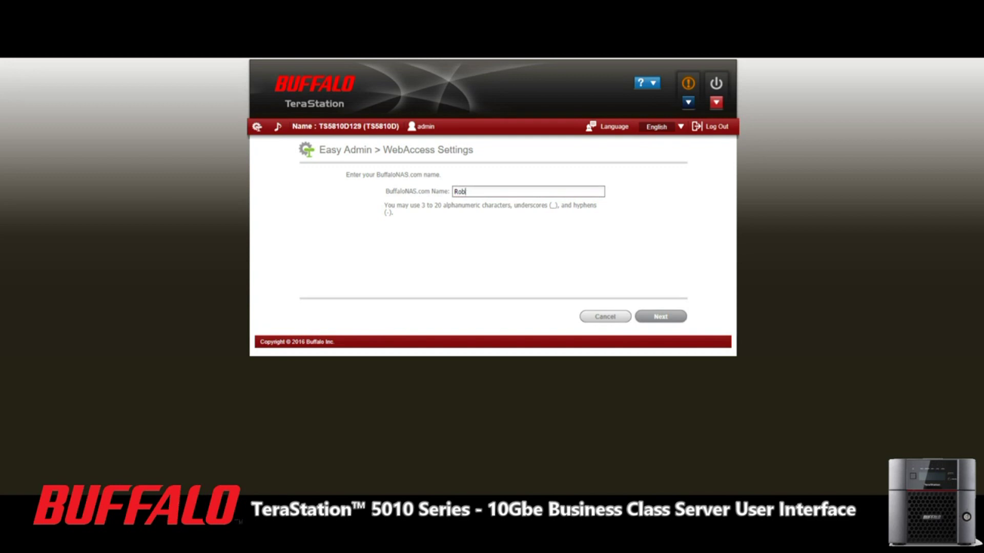
{"action": "type", "text": " A"}
{"action": "left_click", "coordinate": [474, 191]}
{"action": "key", "text": "BackSpace"}
{"action": "key", "text": "Return"}
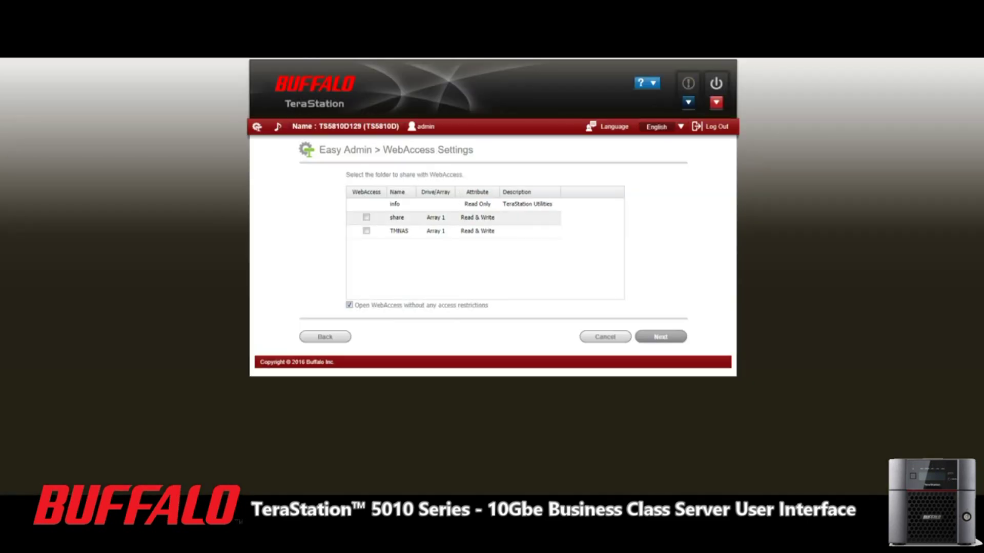
Step: Enable WebAccess for the share and TMNAS folders, save, and dismiss the UPnP error
{"action": "left_click", "coordinate": [366, 217]}
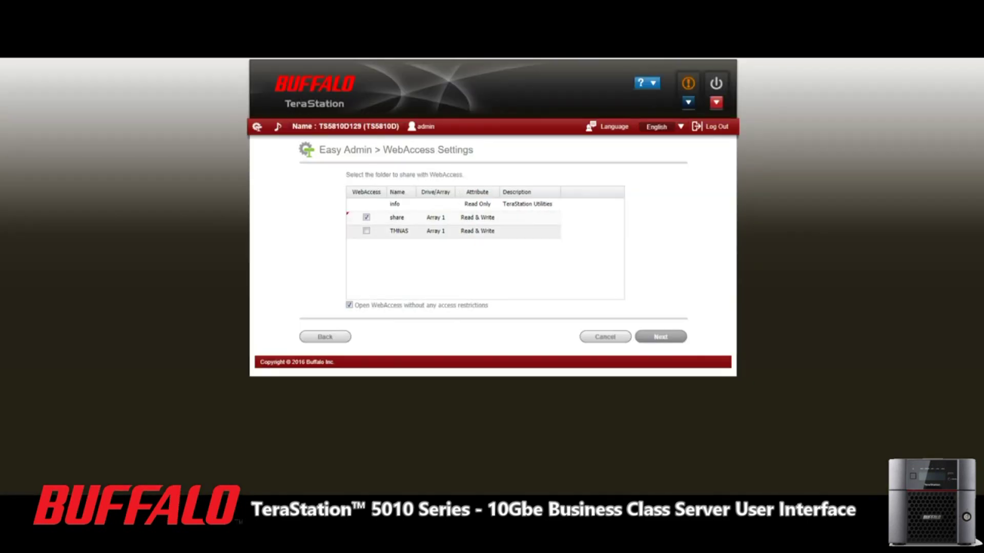
{"action": "left_click", "coordinate": [366, 231]}
{"action": "key", "text": "Return"}
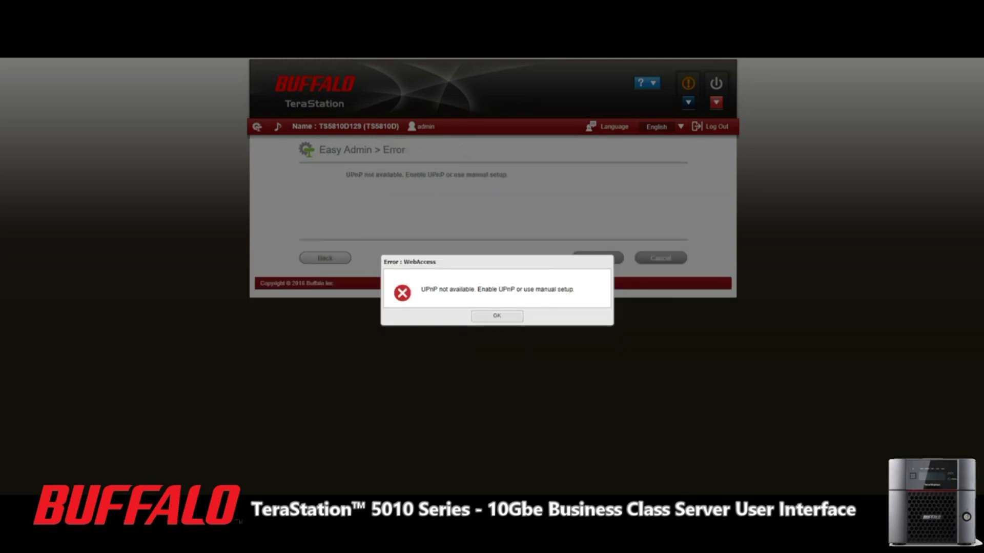
{"action": "key", "text": "Return"}
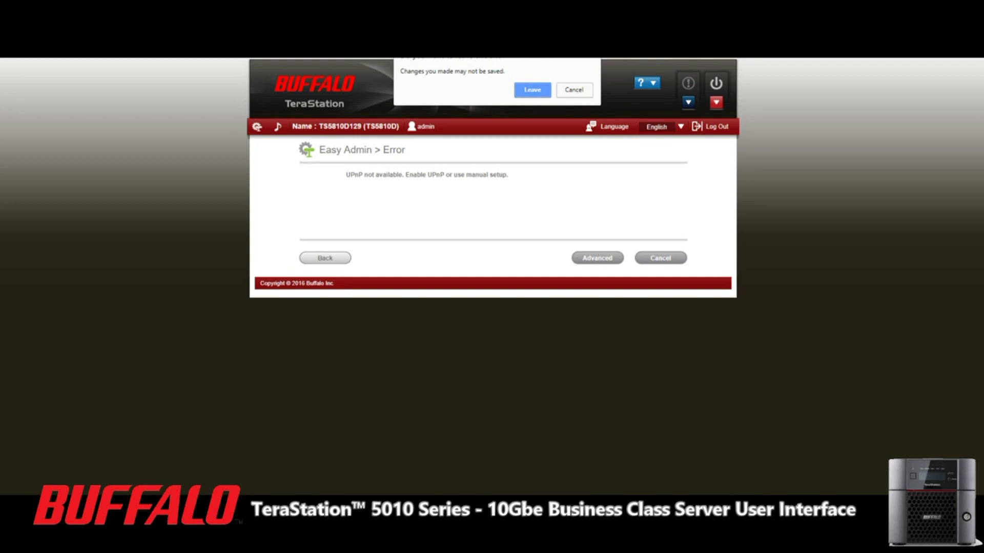
Step: Leave the WebAccess setup without saving and go to the full Advanced Settings
{"action": "key", "text": "Return"}
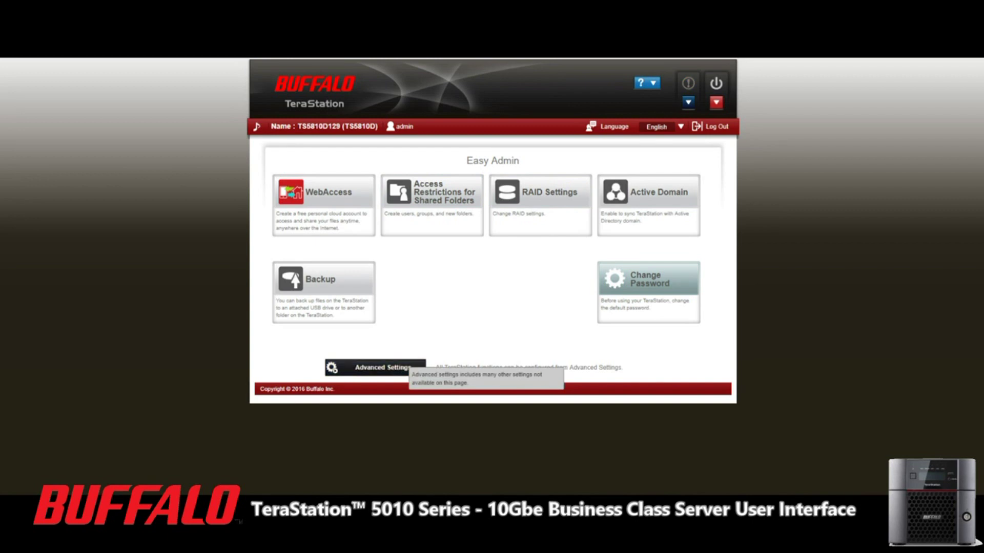
{"action": "left_click", "coordinate": [404, 368]}
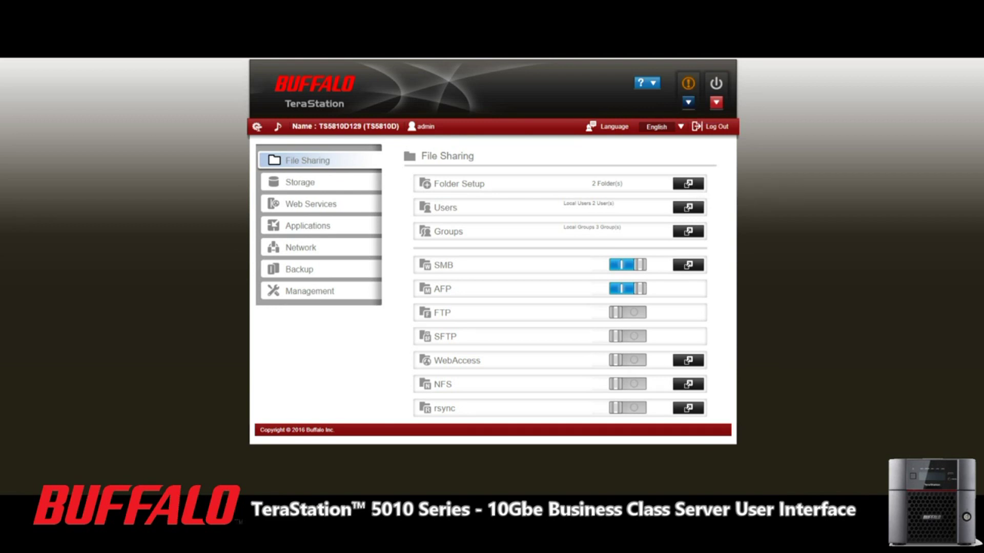
Step: Check the Shared Folder List, then open the User List showing admin and guest
{"action": "left_click", "coordinate": [688, 183]}
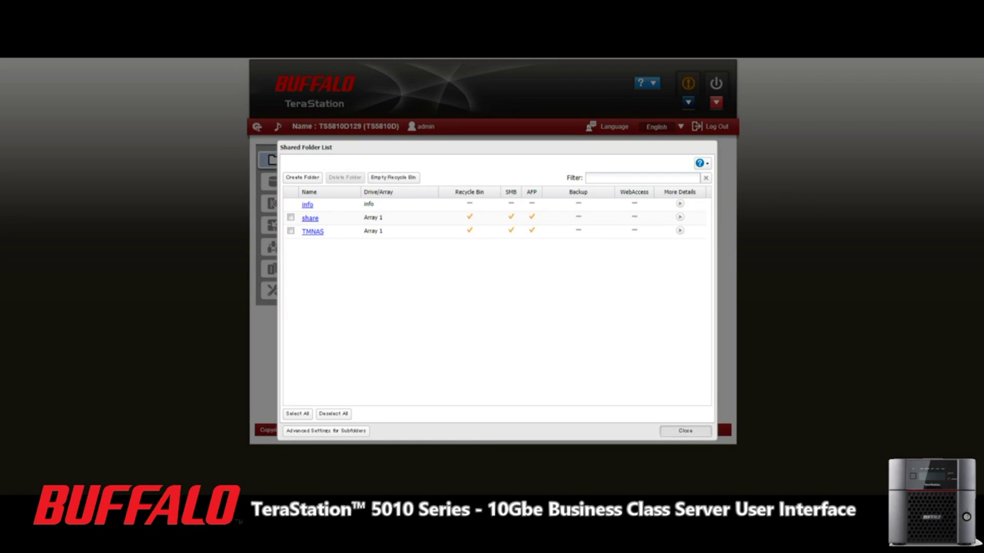
{"action": "left_click", "coordinate": [685, 431]}
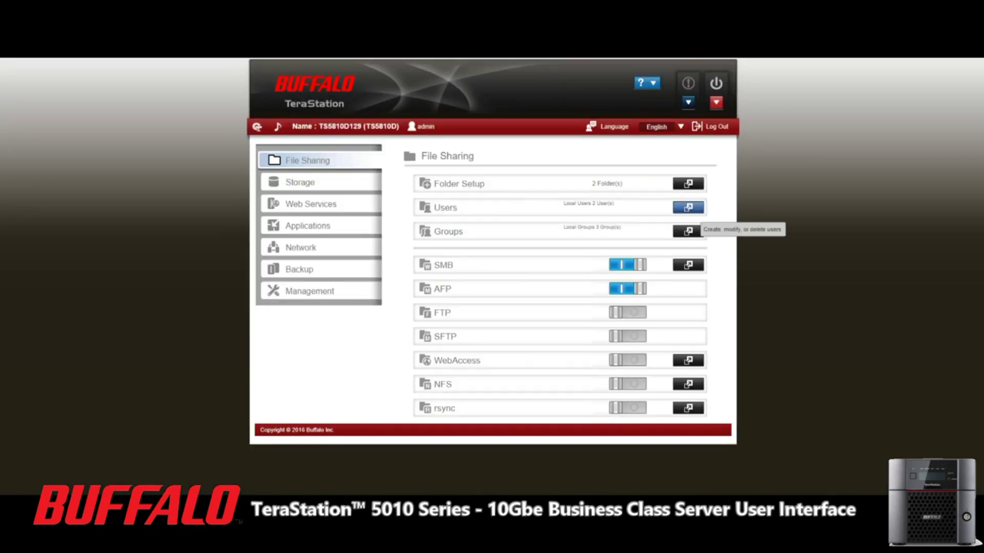
{"action": "left_click", "coordinate": [688, 207]}
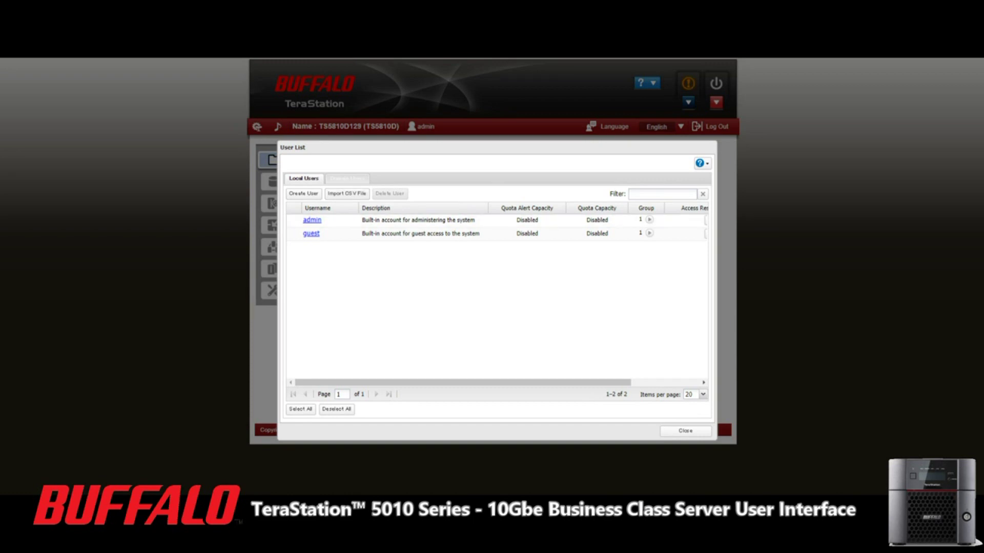
{"action": "scroll", "coordinate": [497, 297], "scroll_direction": "right", "scroll_amount": 3}
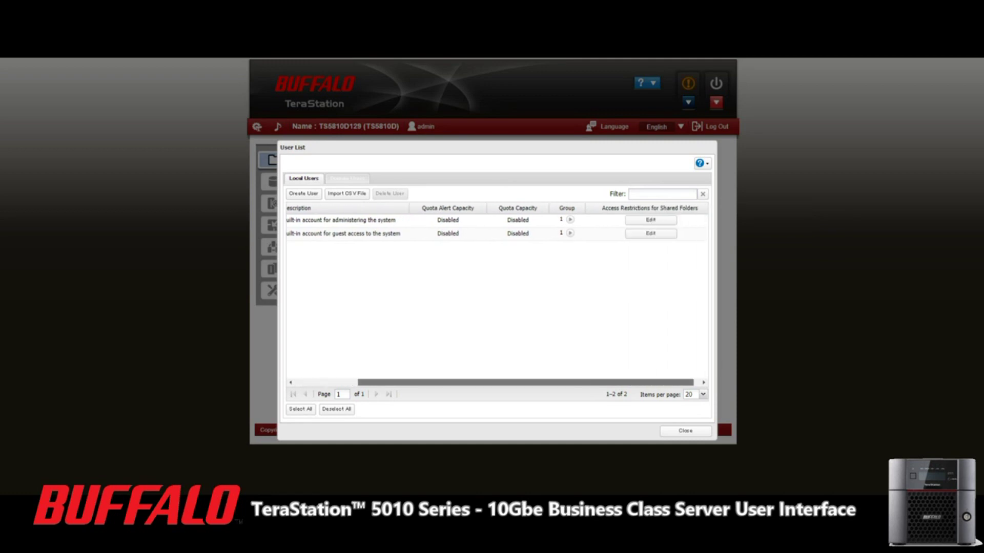
{"action": "scroll", "coordinate": [497, 298], "scroll_direction": "left", "scroll_amount": 3}
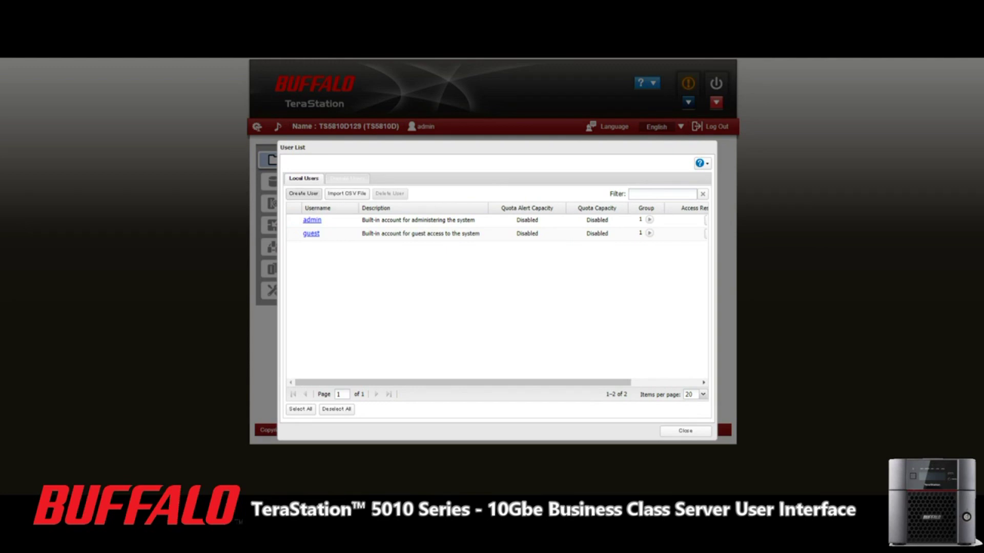
Step: Start a new user with a username, User ID 1, a password, and description 'That dude'
{"action": "left_click", "coordinate": [303, 193]}
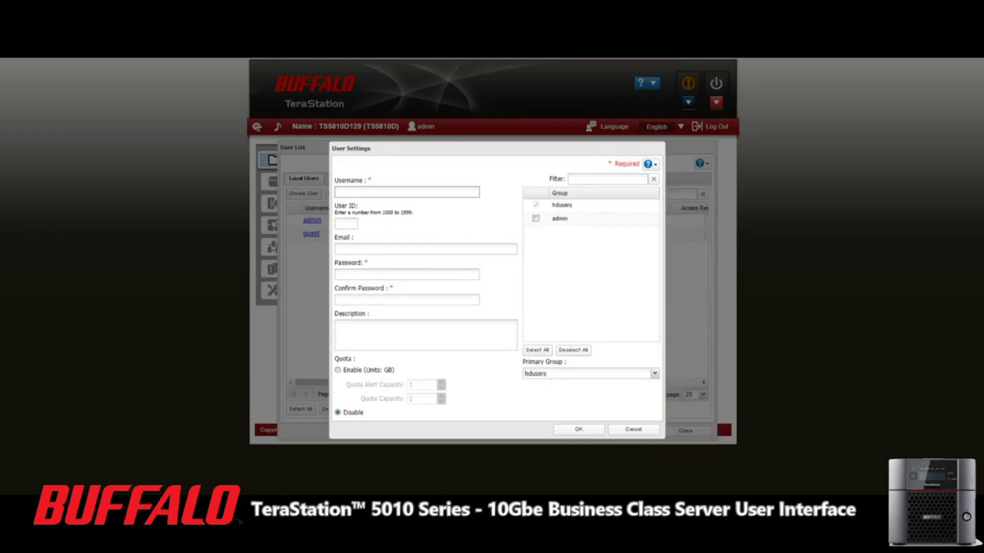
{"action": "type", "text": "Rob"}
{"action": "left_click", "coordinate": [346, 223]}
{"action": "type", "text": "1"}
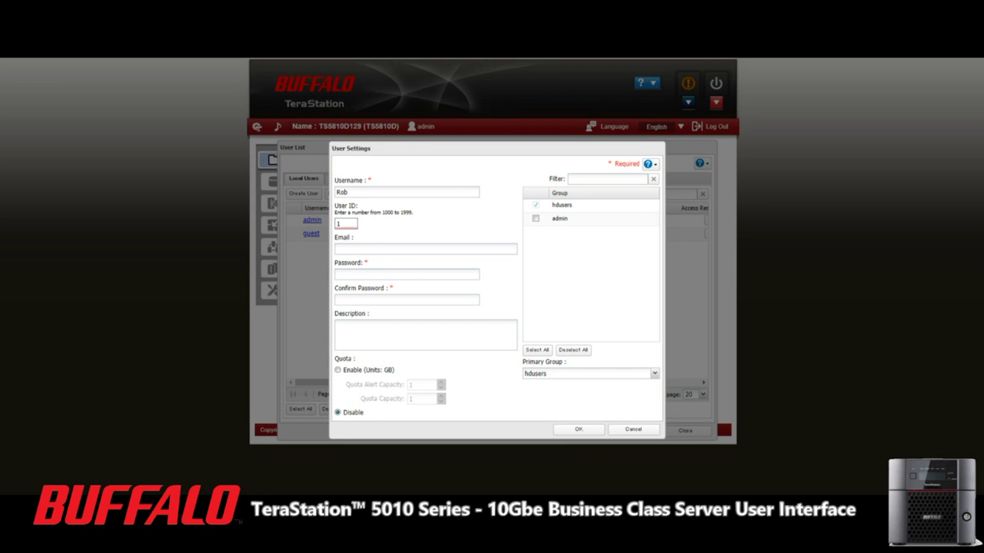
{"action": "left_click", "coordinate": [358, 249]}
{"action": "left_click", "coordinate": [359, 275]}
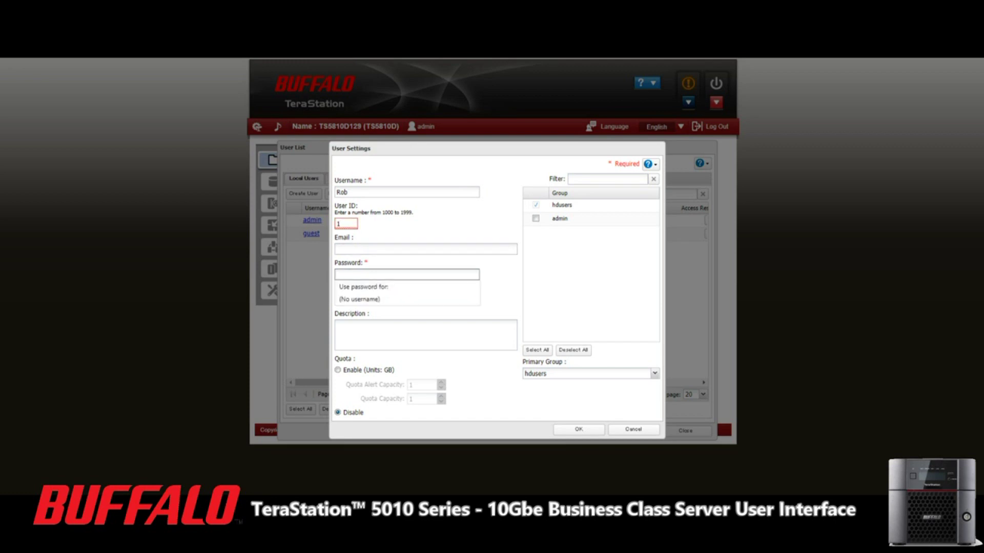
{"action": "type", "text": "password"}
{"action": "key", "text": "Tab"}
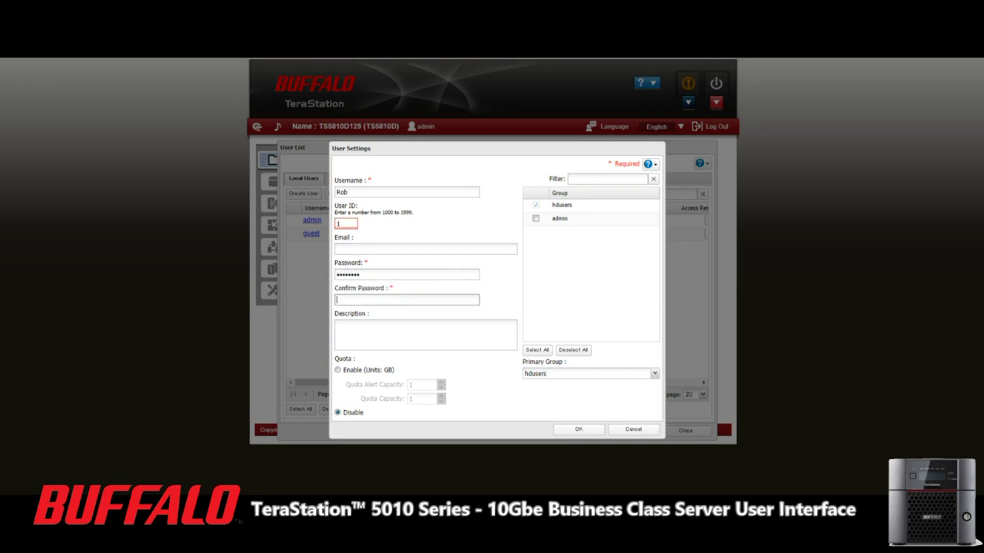
{"action": "type", "text": "passwor"}
{"action": "key", "text": "Tab"}
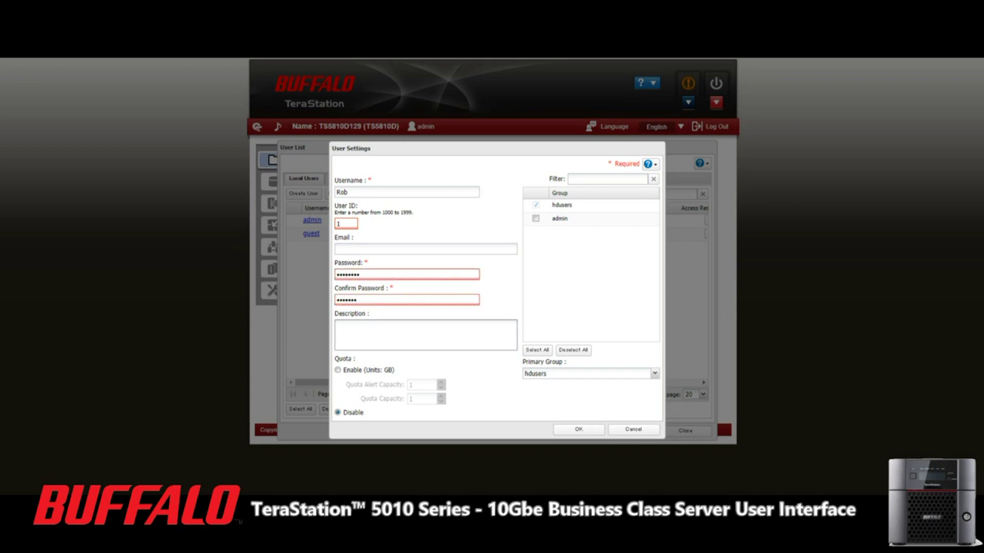
{"action": "type", "text": "That dude"}
Step: Enable the user's quota, add the admin group, keep hdusers as primary group, and save
{"action": "scroll", "coordinate": [492, 277], "scroll_direction": "down", "scroll_amount": 1}
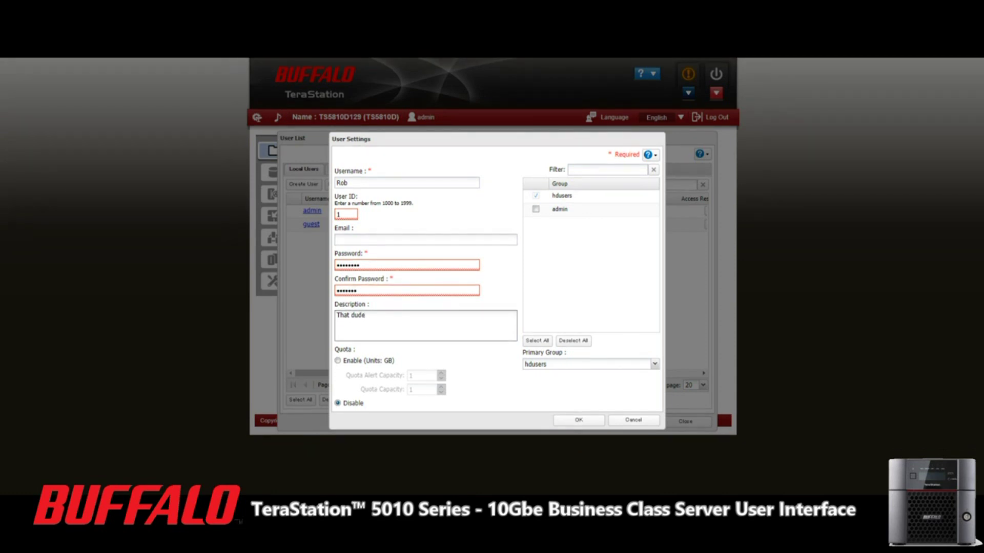
{"action": "left_click", "coordinate": [338, 361]}
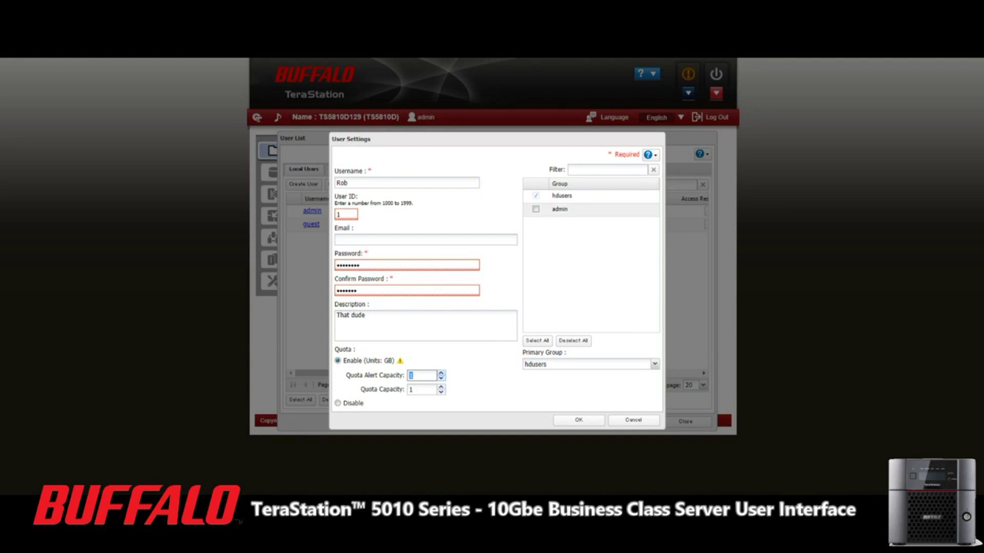
{"action": "left_click", "coordinate": [535, 209]}
{"action": "left_click", "coordinate": [655, 364]}
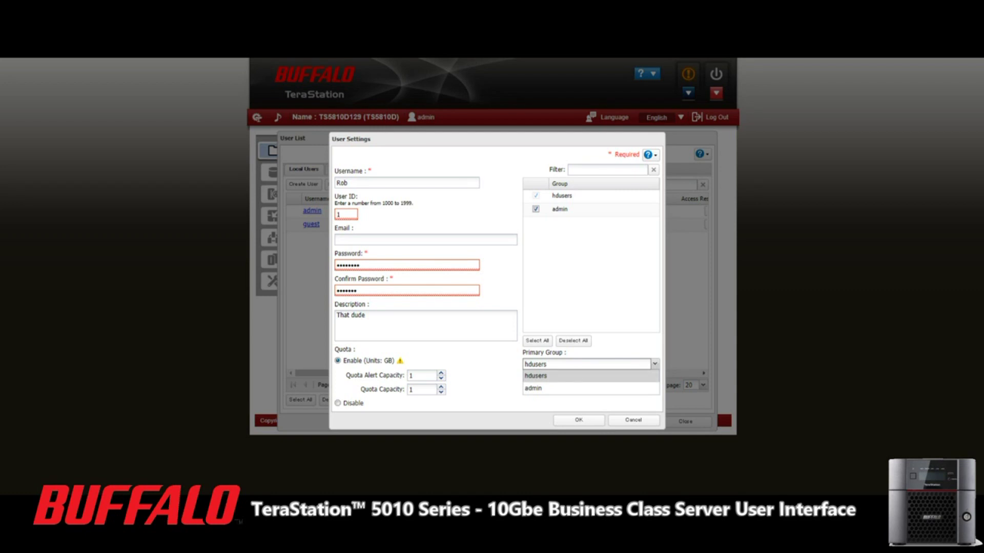
{"action": "left_click", "coordinate": [536, 376]}
{"action": "left_click", "coordinate": [579, 420]}
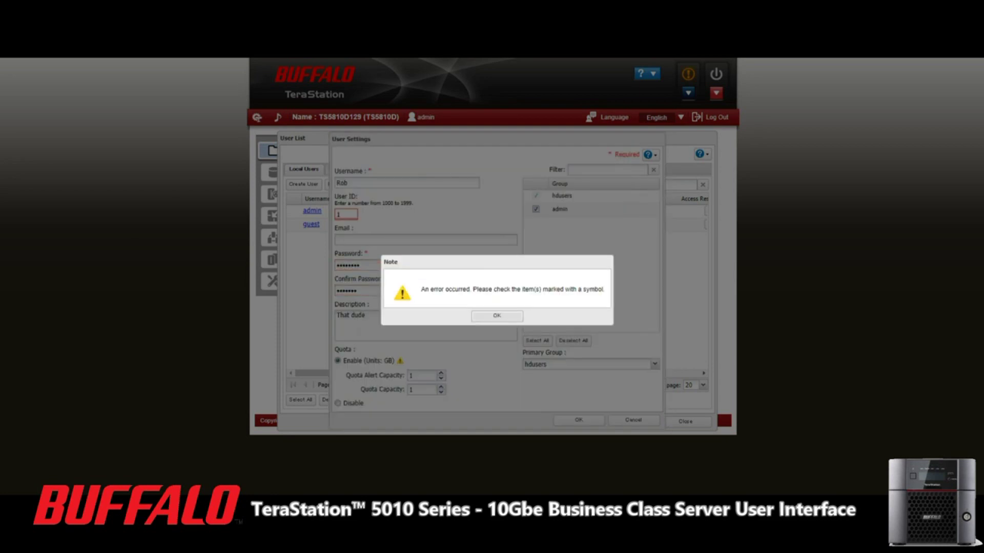
Step: Retype the confirmation password to match and lengthen the username after each save error
{"action": "key", "text": "Return"}
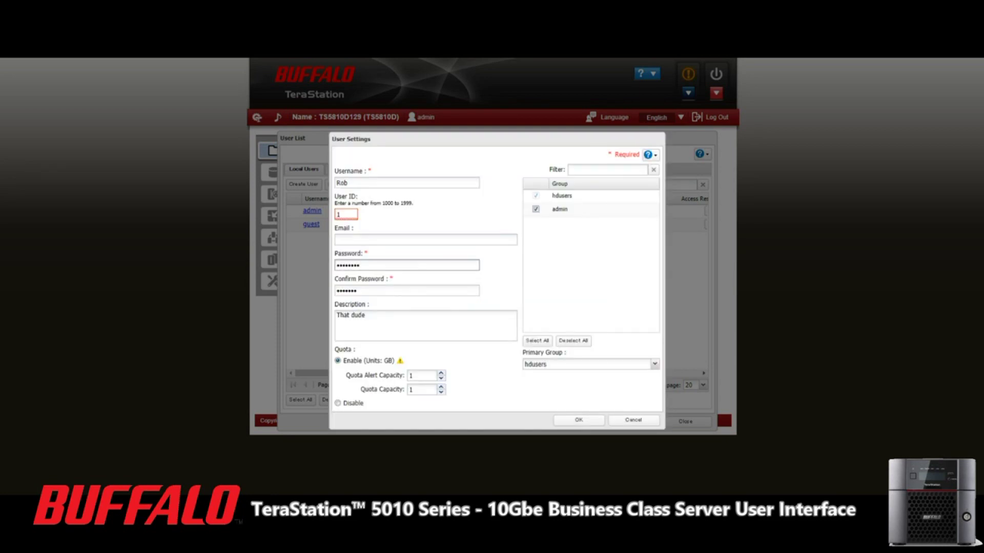
{"action": "key", "text": "Tab"}
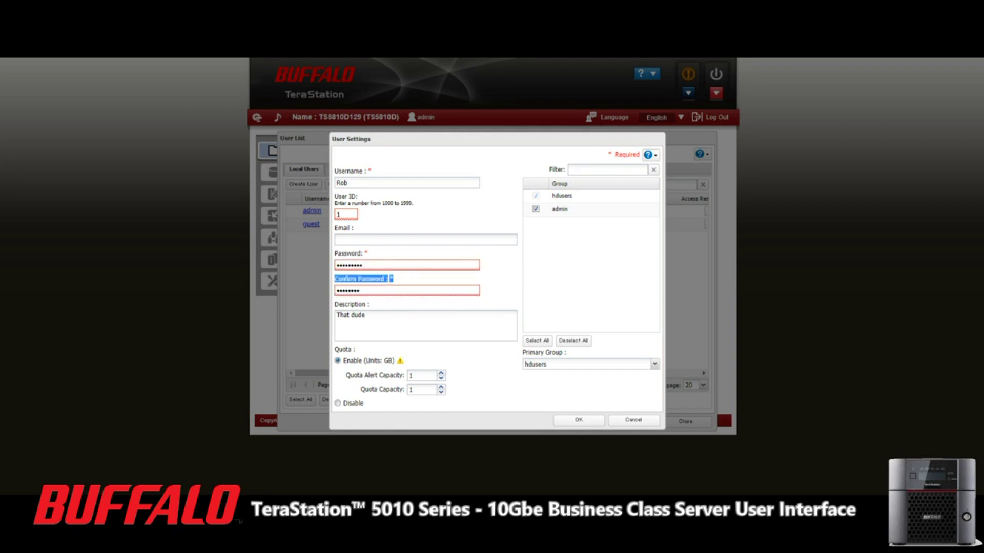
{"action": "type", "text": "•••••••••"}
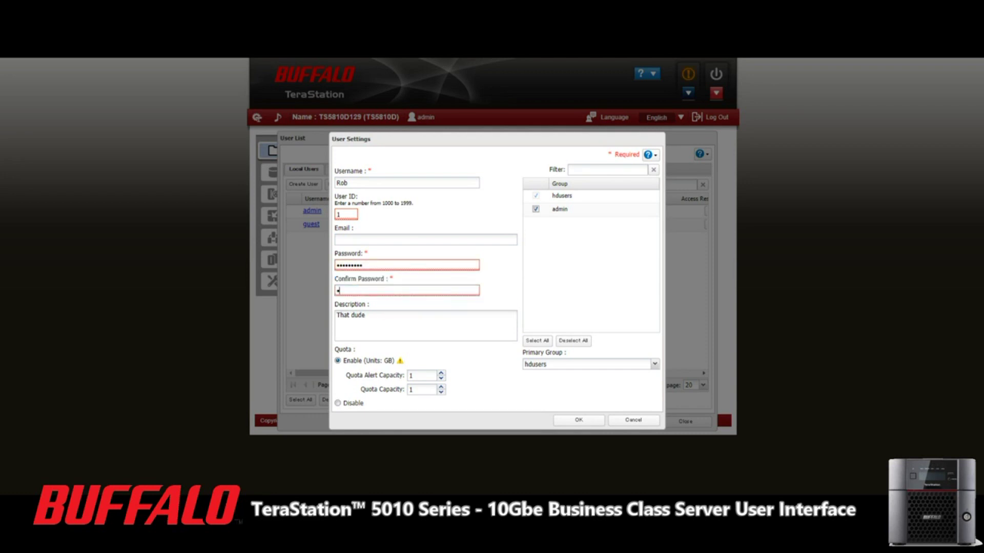
{"action": "type", "text": "•"}
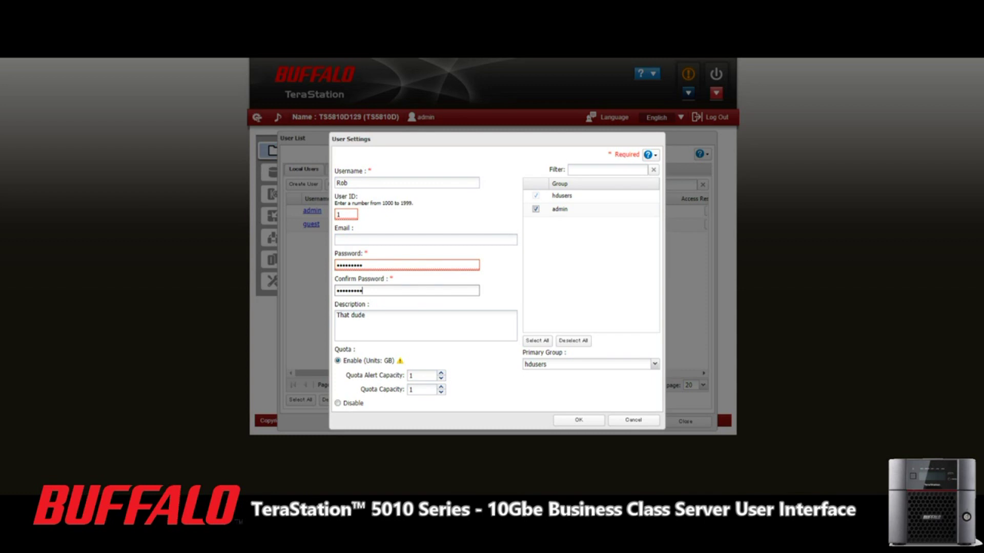
{"action": "key", "text": "Return"}
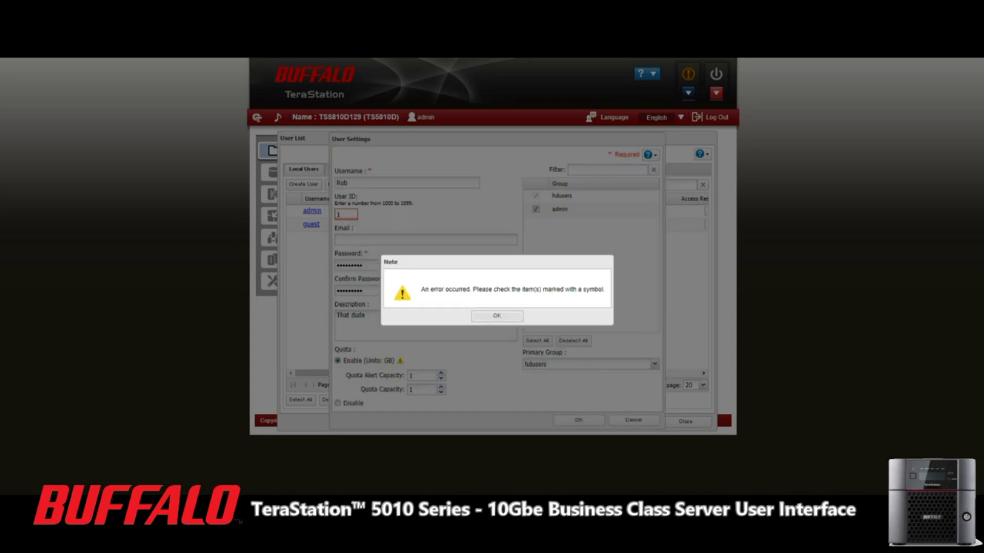
{"action": "key", "text": "Return"}
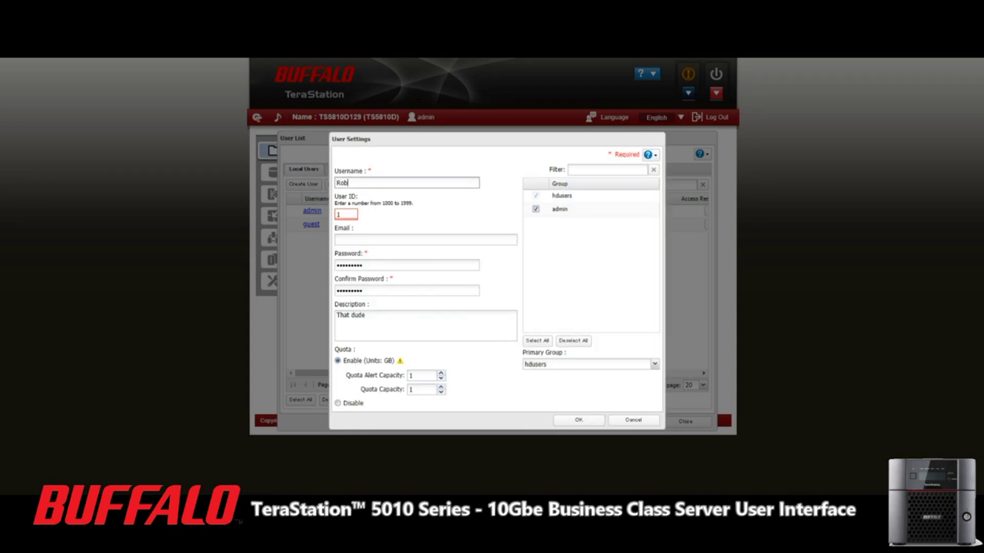
{"action": "type", "text": "bie2"}
{"action": "key", "text": "Return"}
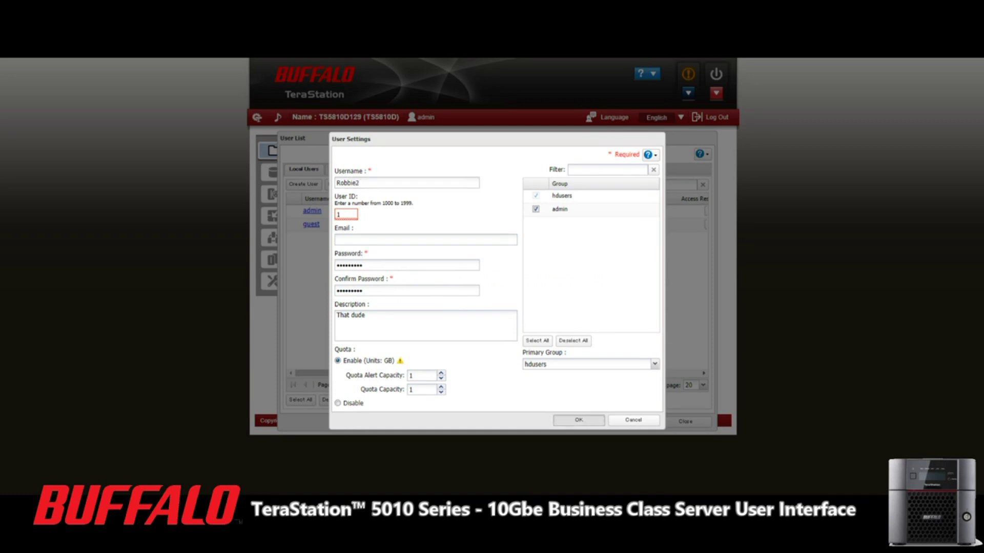
{"action": "key", "text": "Return"}
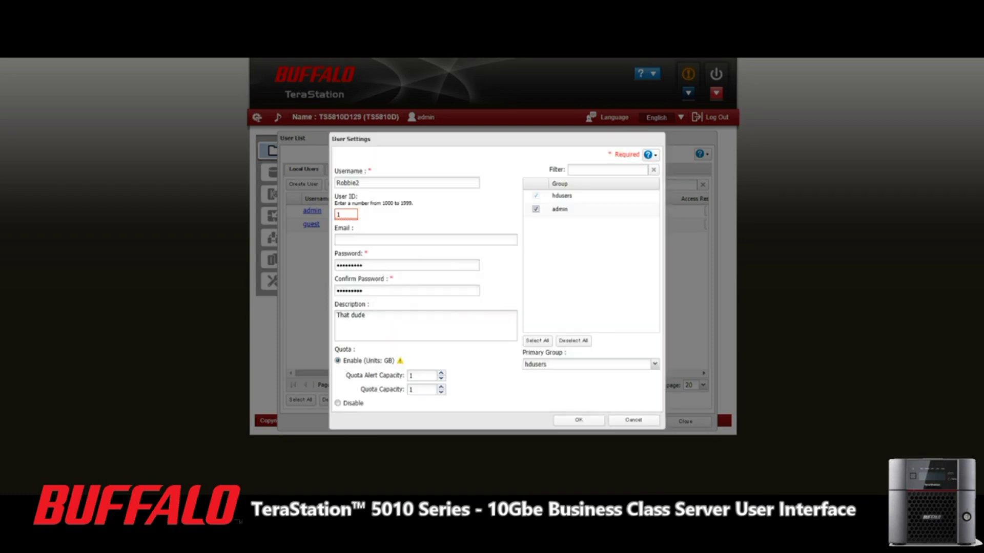
Step: Change the User ID to 1000 and save the new user successfully
{"action": "key", "text": "ctrl+a"}
{"action": "type", "text": "1000"}
{"action": "key", "text": "Return"}
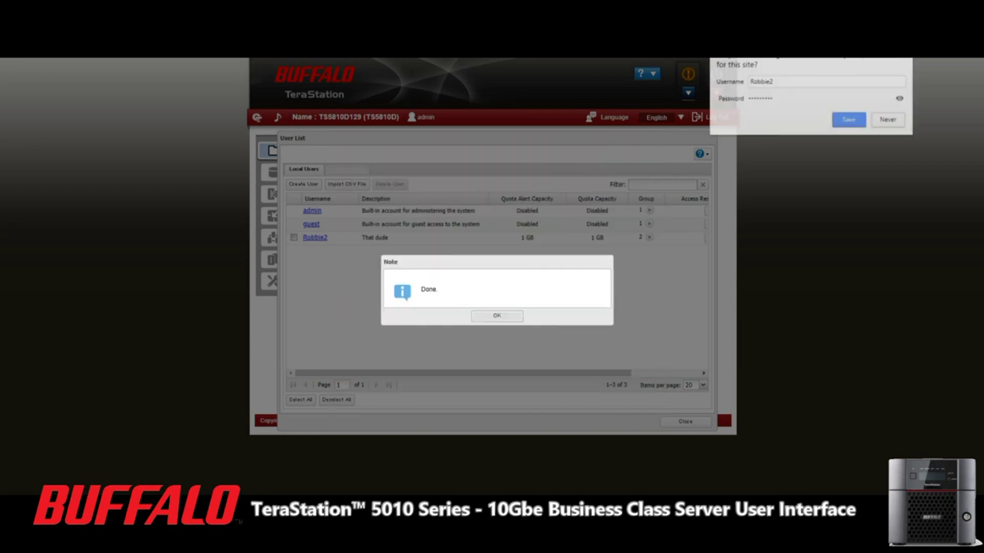
{"action": "key", "text": "Return"}
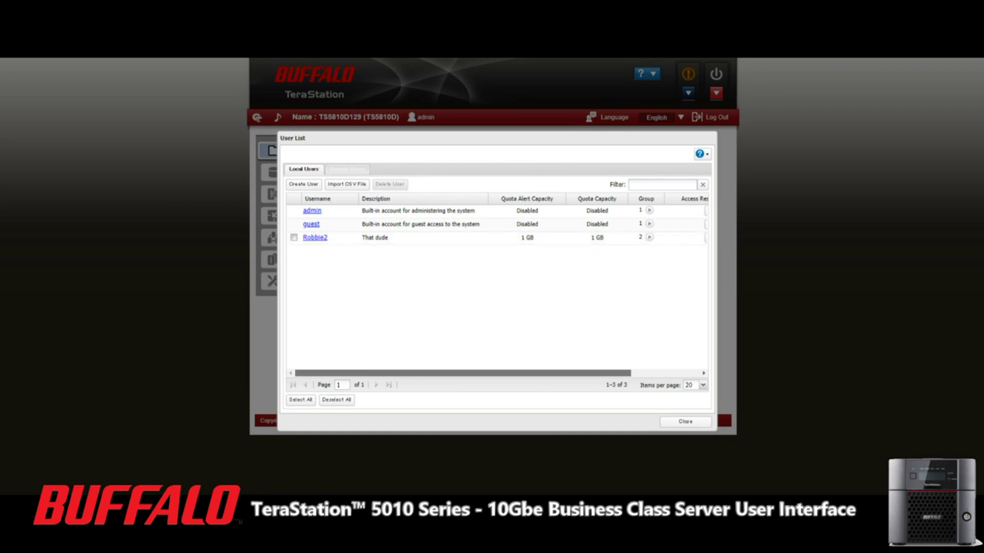
Step: View the new user's shared-folder access restrictions and close them unchanged
{"action": "left_click_drag", "start_coordinate": [462, 373], "coordinate": [529, 373]}
{"action": "left_click", "coordinate": [643, 237]}
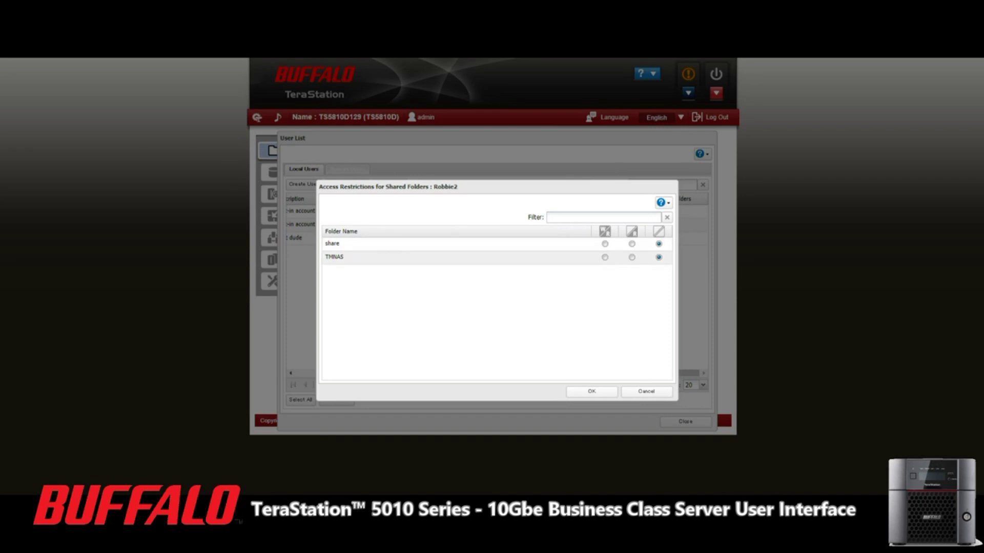
{"action": "left_click", "coordinate": [646, 391]}
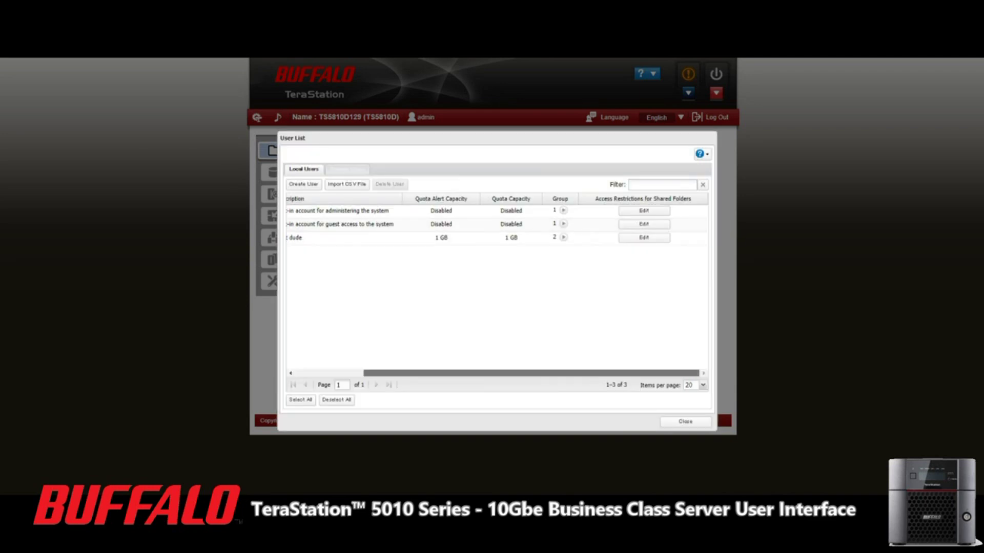
Step: Delete the new user, entering the displayed confirmation number to confirm
{"action": "left_click", "coordinate": [293, 237]}
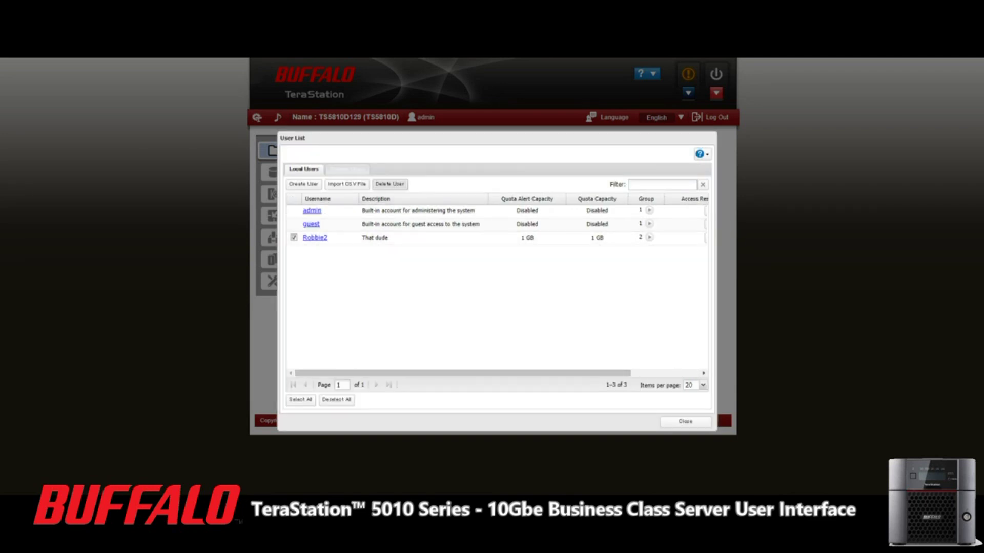
{"action": "left_click", "coordinate": [389, 184]}
{"action": "left_click", "coordinate": [540, 365]}
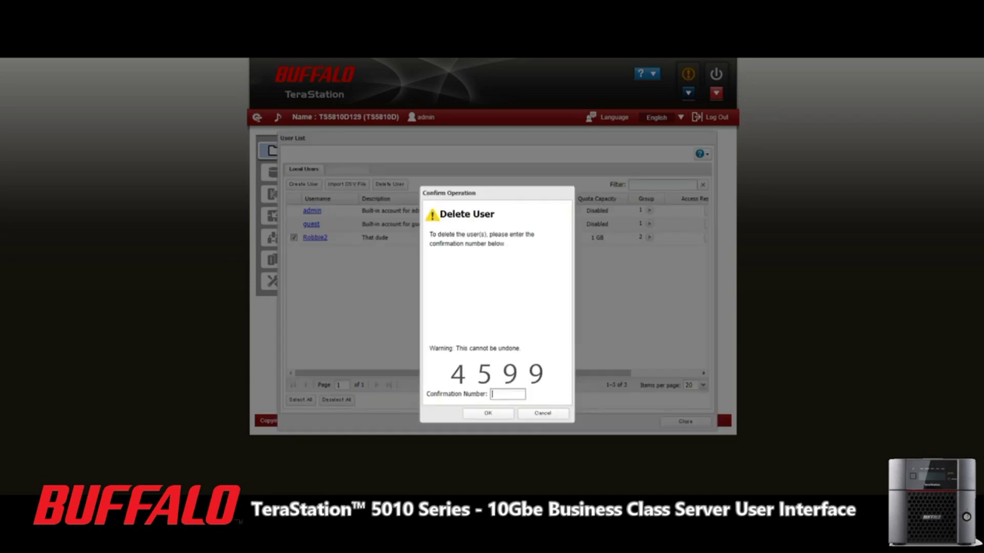
{"action": "type", "text": "4599"}
{"action": "left_click", "coordinate": [488, 413]}
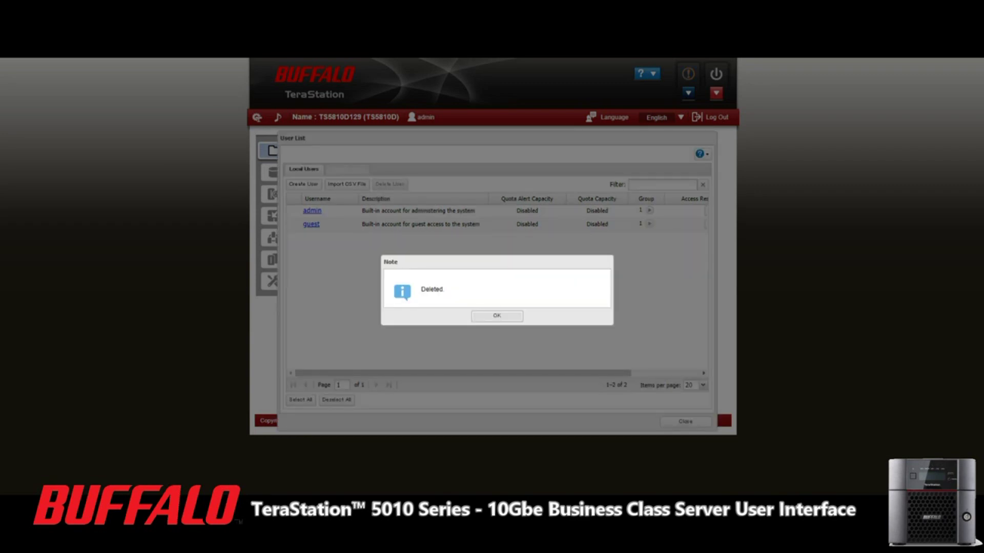
{"action": "key", "text": "Return"}
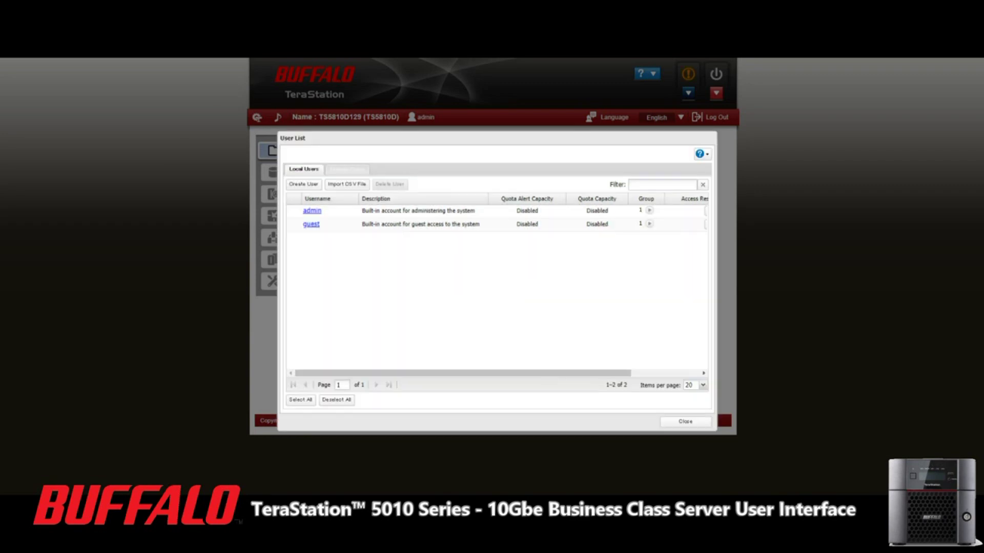
Step: Close the User List and switch to the Storage settings page
{"action": "key", "text": "Return"}
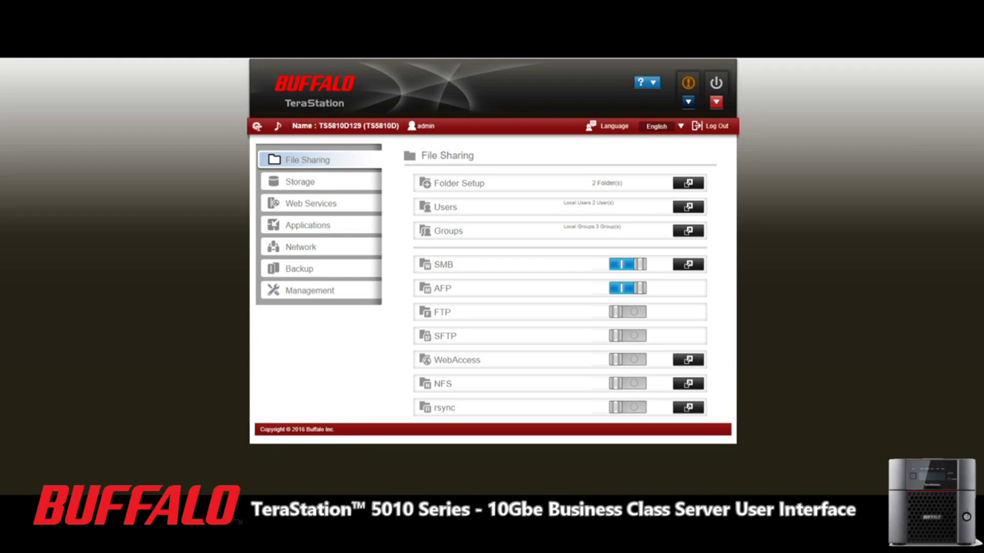
{"action": "left_click", "coordinate": [300, 182]}
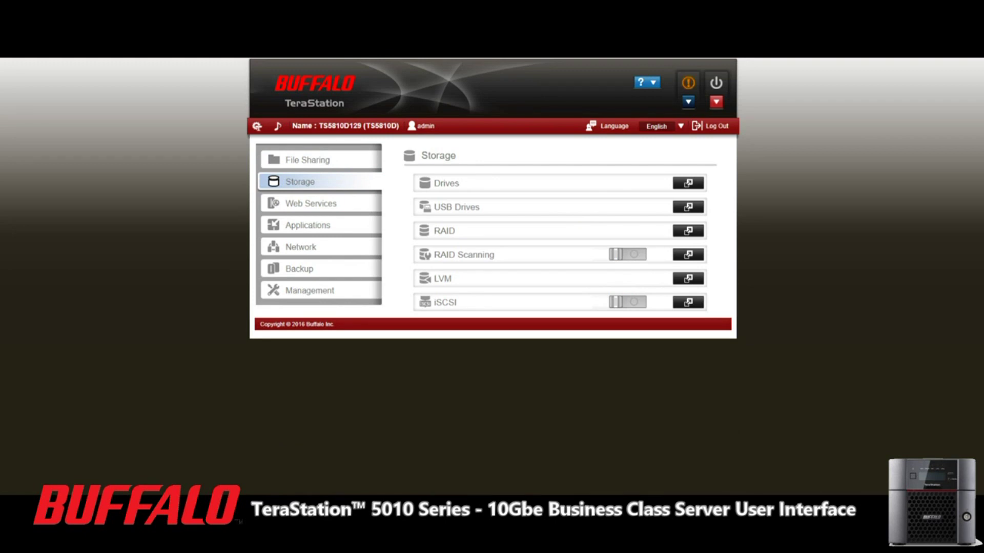
Step: Open the USB Drives panel, showing USB Drive 3 as Unformatted
{"action": "left_click_drag", "start_coordinate": [435, 302], "coordinate": [455, 303]}
{"action": "left_click", "coordinate": [688, 207]}
{"action": "left_click", "coordinate": [689, 207]}
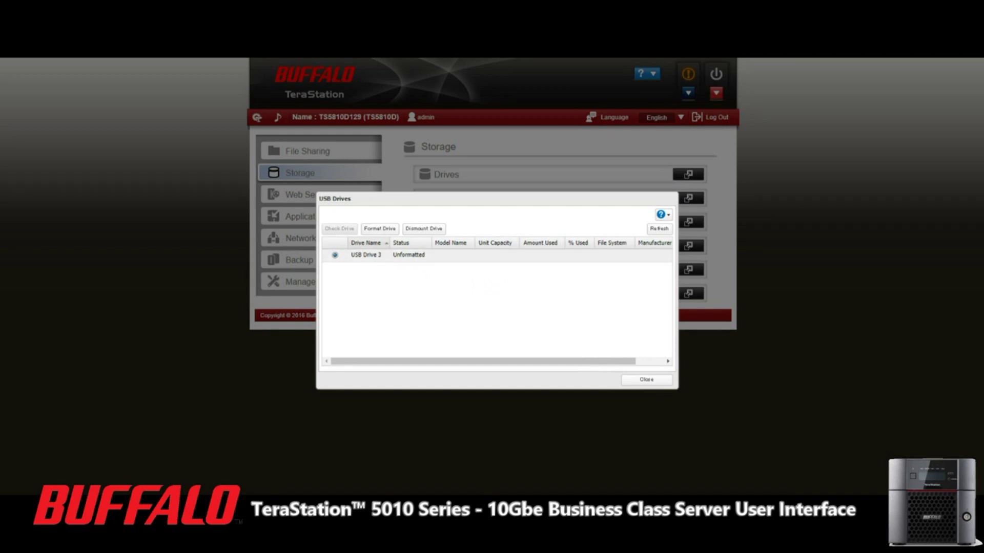
{"action": "scroll", "coordinate": [497, 301], "scroll_direction": "right", "scroll_amount": 2}
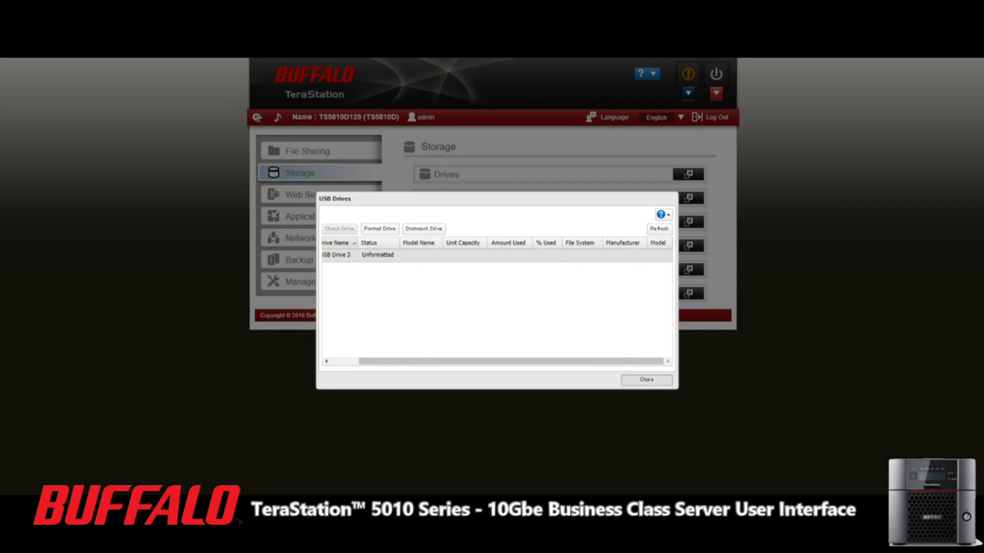
{"action": "left_click", "coordinate": [646, 379]}
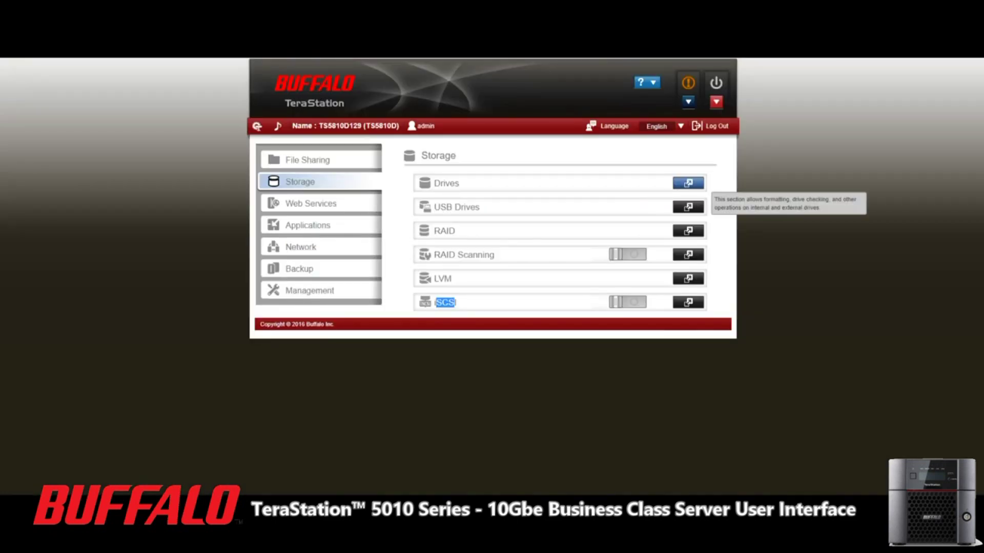
{"action": "left_click", "coordinate": [688, 183]}
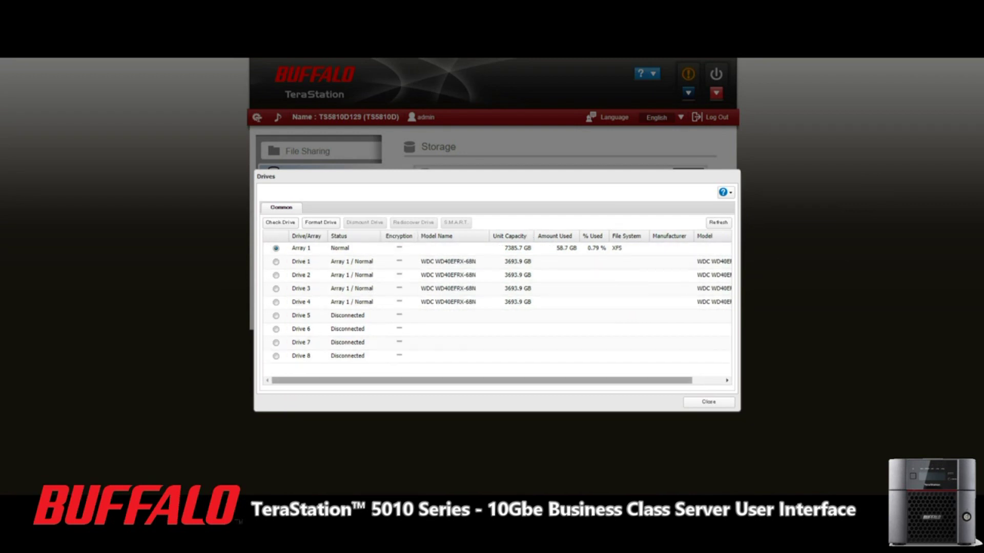
{"action": "scroll", "coordinate": [497, 307], "scroll_direction": "right", "scroll_amount": 1}
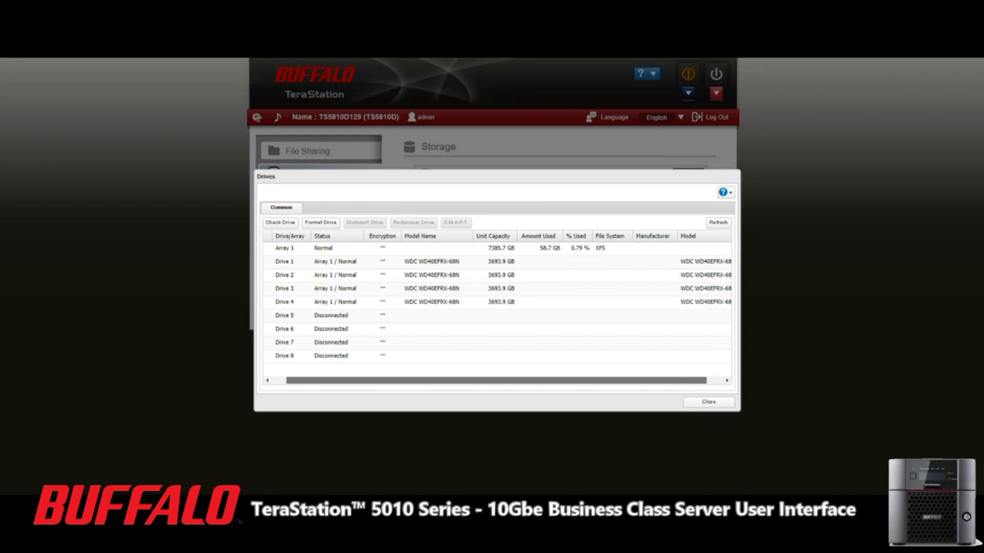
{"action": "scroll", "coordinate": [497, 307], "scroll_direction": "left", "scroll_amount": 1}
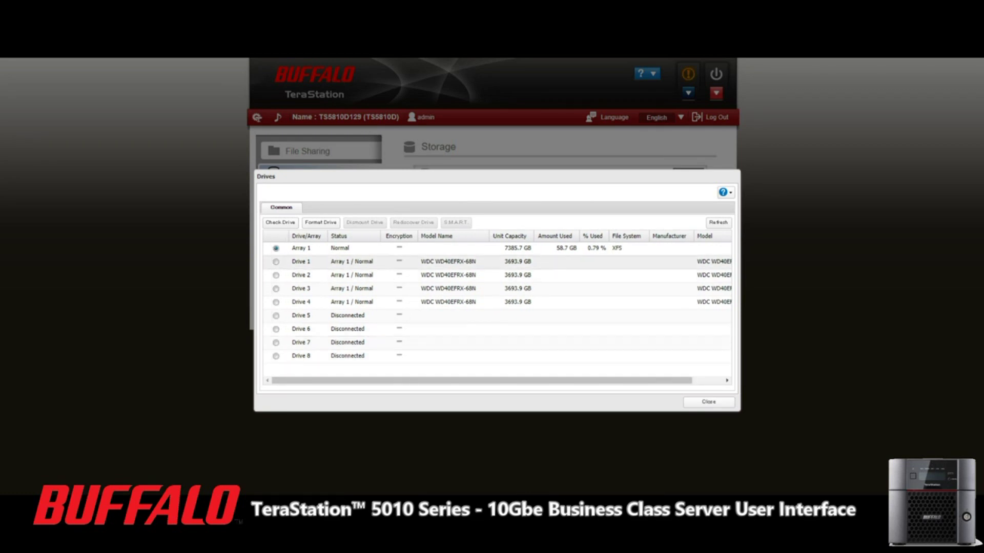
{"action": "left_click", "coordinate": [708, 402]}
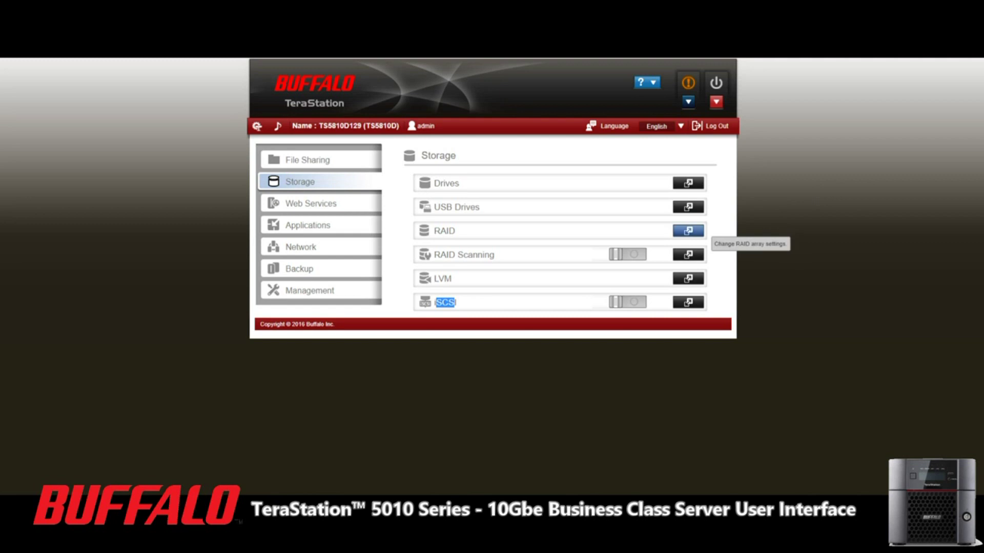
{"action": "left_click", "coordinate": [689, 231]}
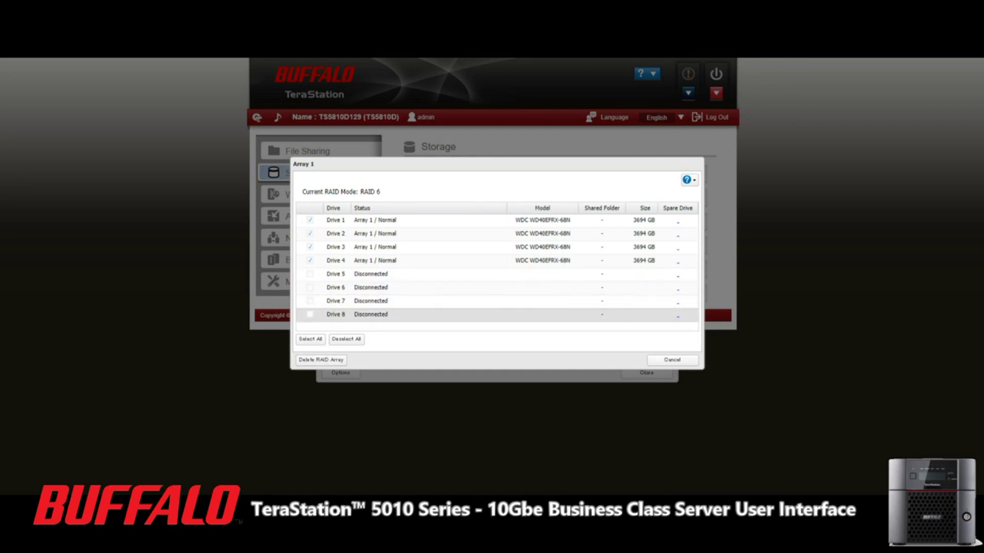
{"action": "left_click", "coordinate": [672, 359]}
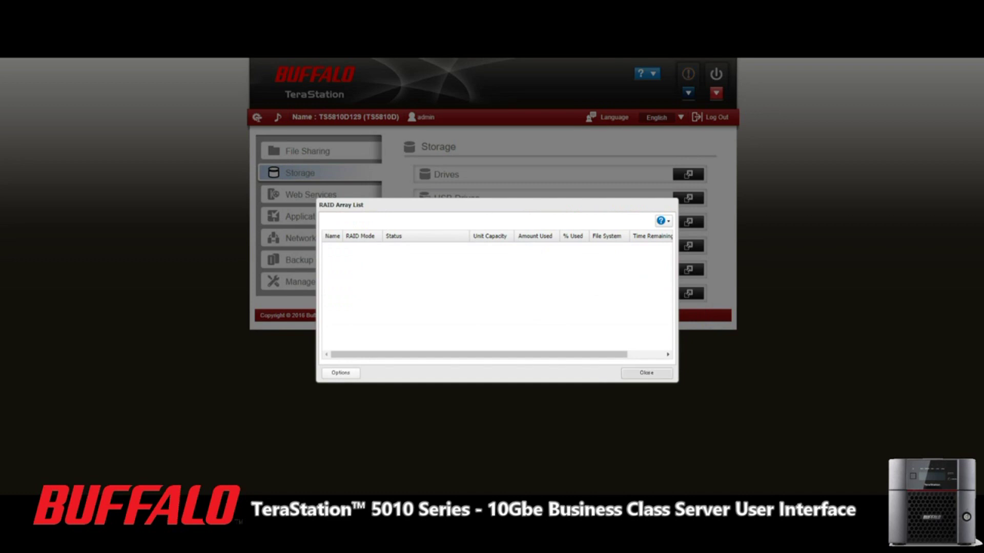
Step: Close the RAID array list, switch to Web Services, and view the Cloud Storage settings
{"action": "left_click", "coordinate": [647, 373]}
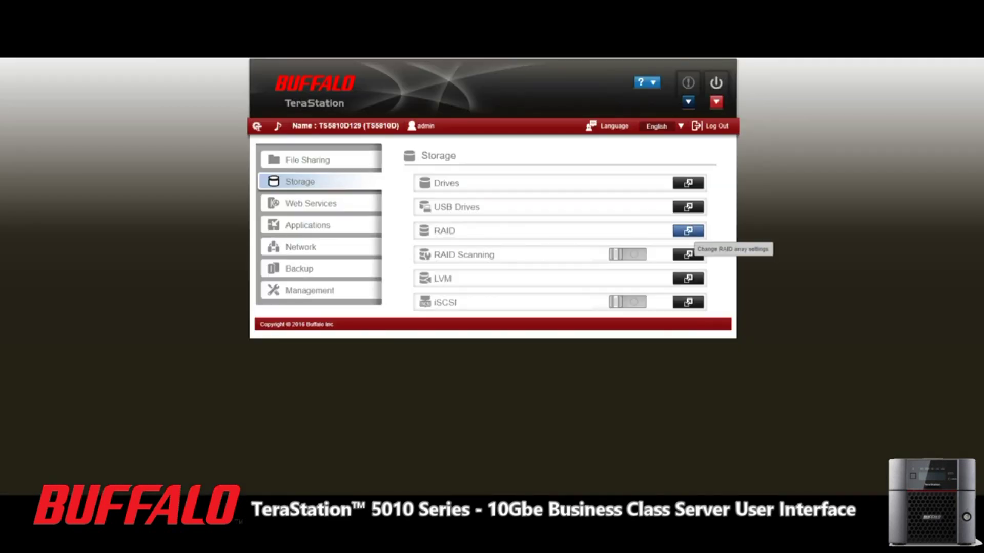
{"action": "left_click", "coordinate": [311, 204]}
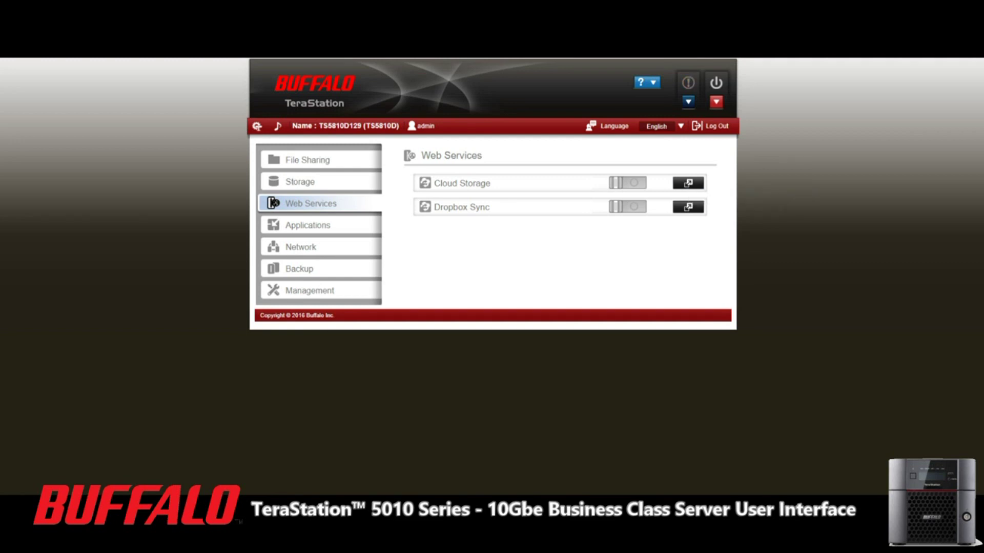
{"action": "left_click", "coordinate": [689, 183]}
Step: Display the Applications page showing the Antivirus entry
{"action": "left_click", "coordinate": [307, 225]}
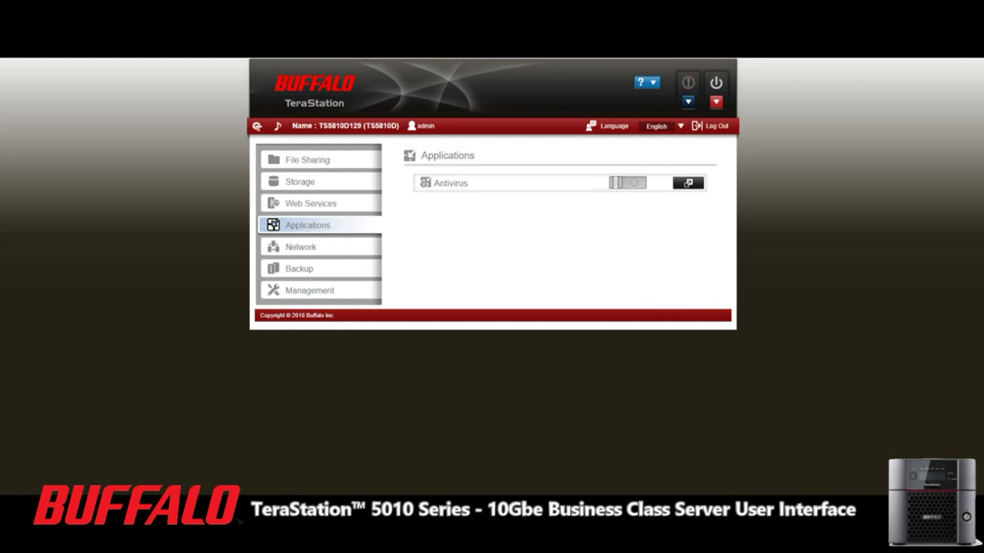
Step: On the Network page, trunk Ethernet 1 and 2 into Bond 1 and confirm saving
{"action": "left_click", "coordinate": [300, 247]}
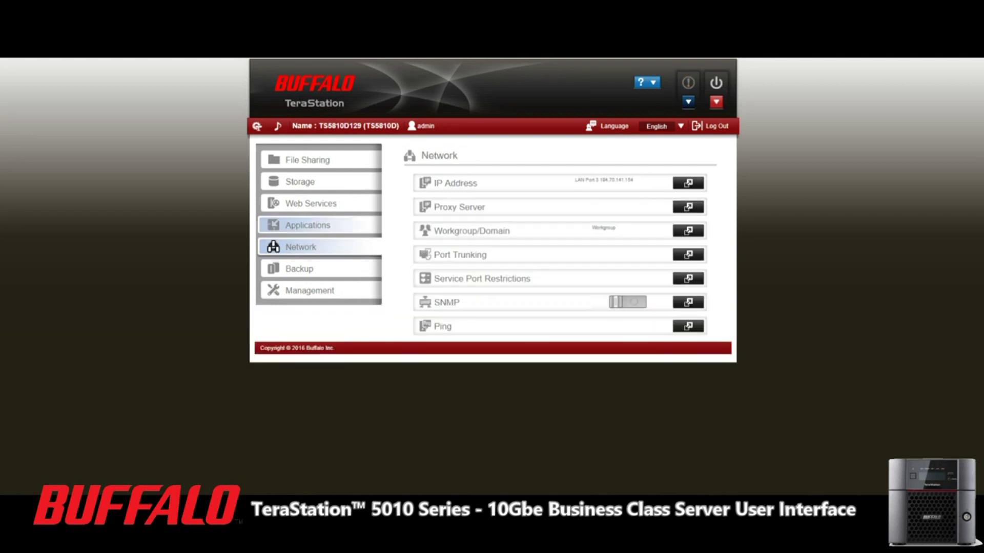
{"action": "mouse_move", "coordinate": [603, 180]}
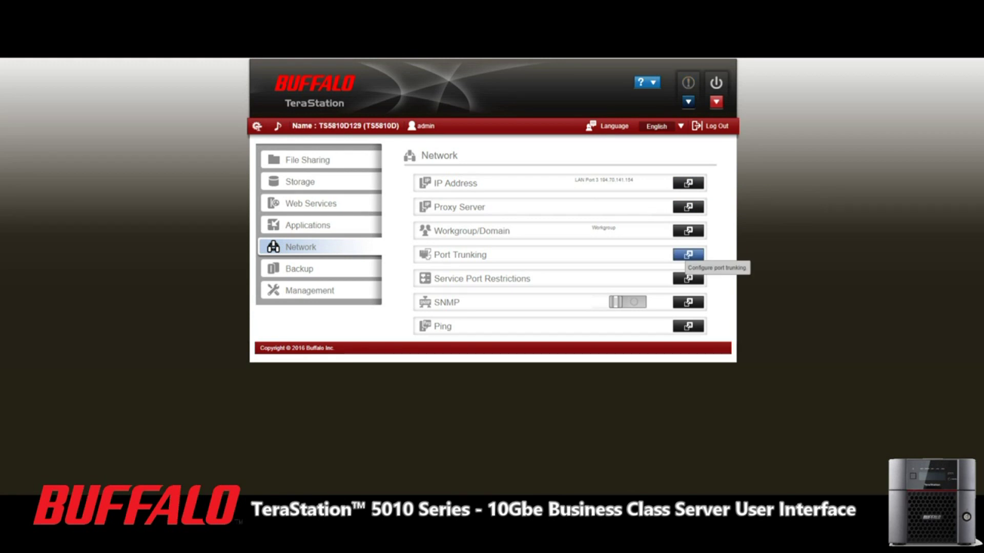
{"action": "left_click", "coordinate": [688, 255]}
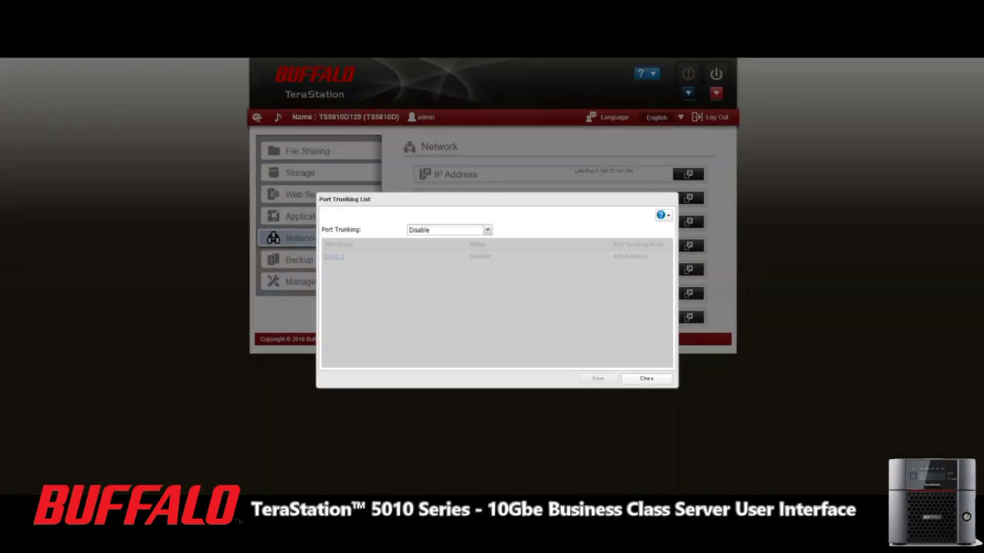
{"action": "left_click", "coordinate": [486, 230]}
{"action": "left_click", "coordinate": [432, 253]}
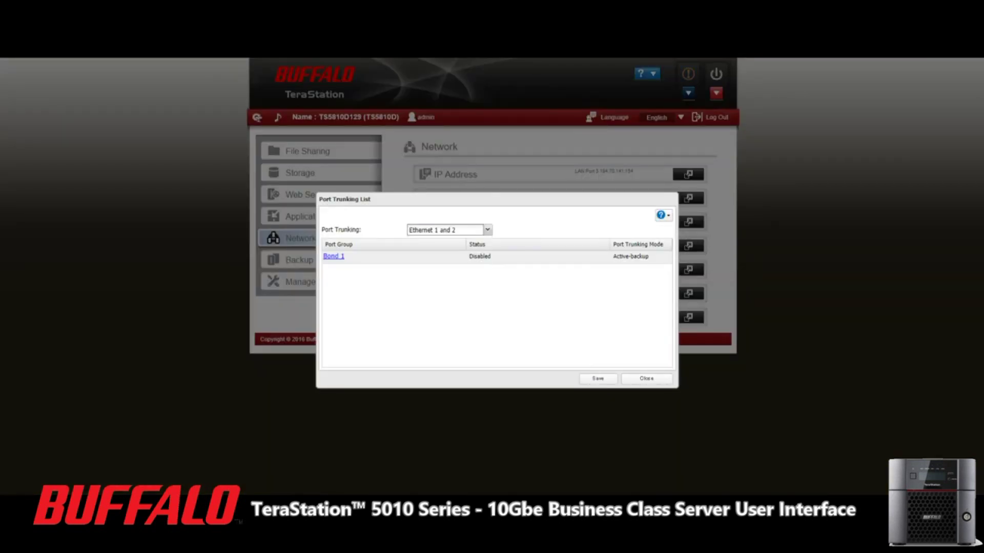
{"action": "left_click", "coordinate": [598, 378]}
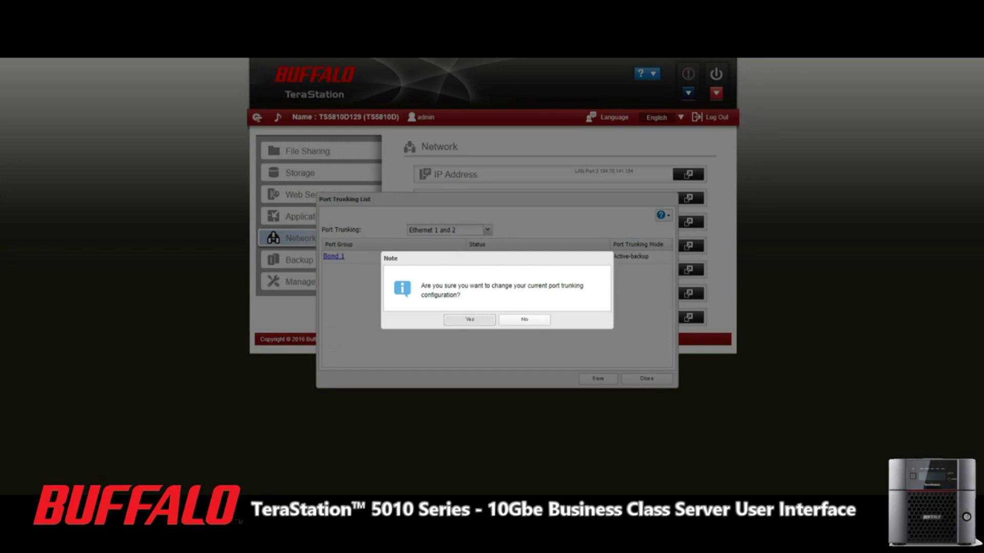
{"action": "left_click", "coordinate": [469, 319]}
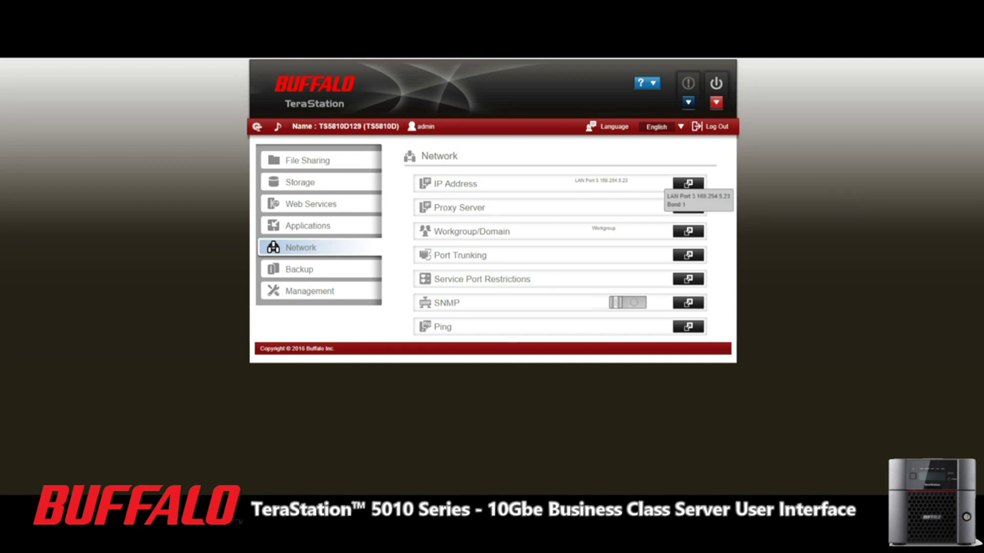
Step: Display the Backup page listing Backup, Replication, Failover and Time Machine
{"action": "left_click_drag", "start_coordinate": [421, 156], "coordinate": [458, 155]}
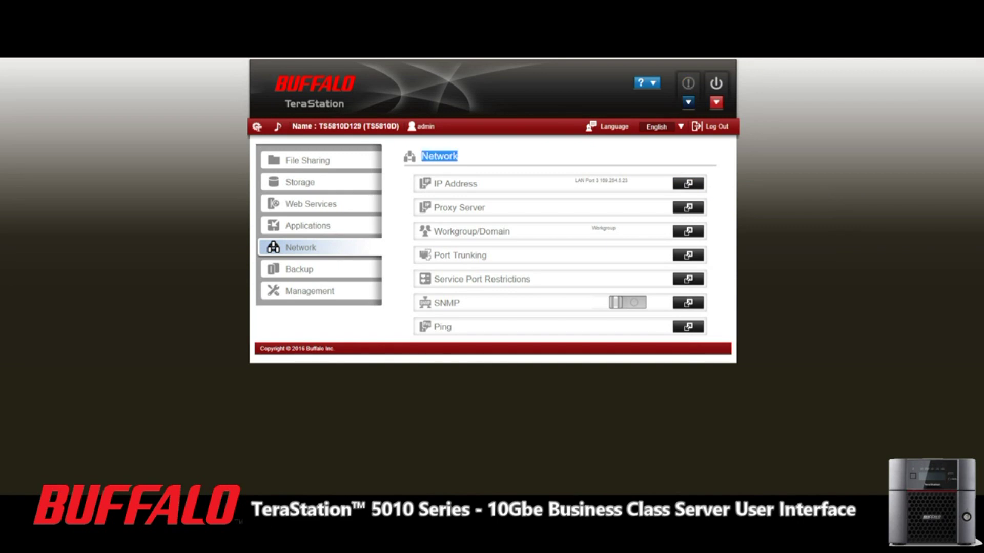
{"action": "left_click", "coordinate": [299, 269]}
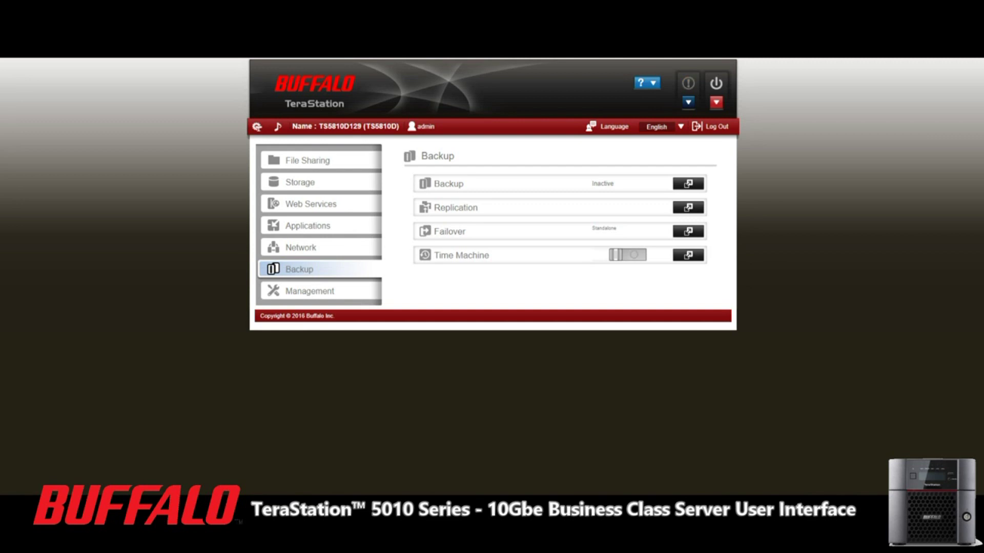
Step: On the Management page, open Configuration Management to see USB and migration options
{"action": "left_click", "coordinate": [309, 291]}
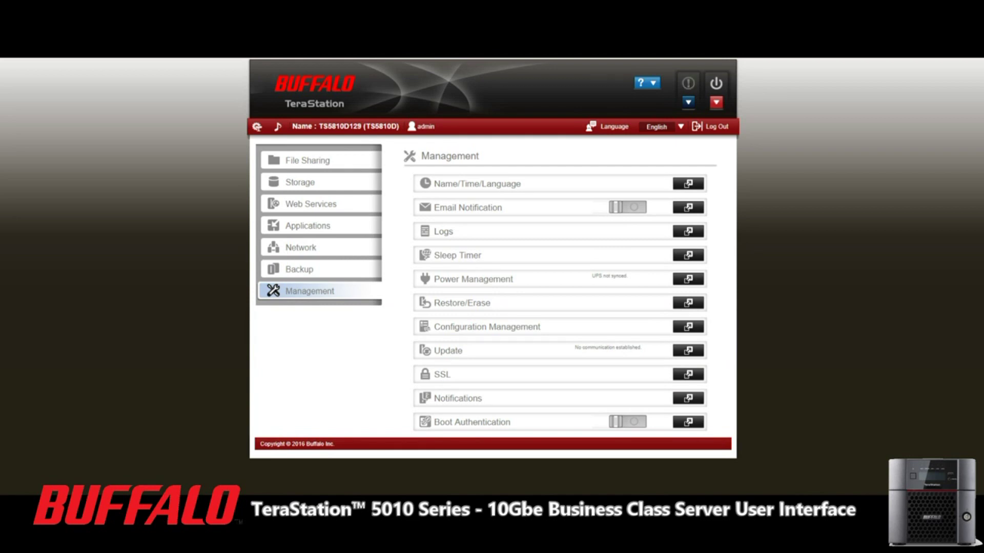
{"action": "left_click_drag", "start_coordinate": [627, 276], "coordinate": [591, 277]}
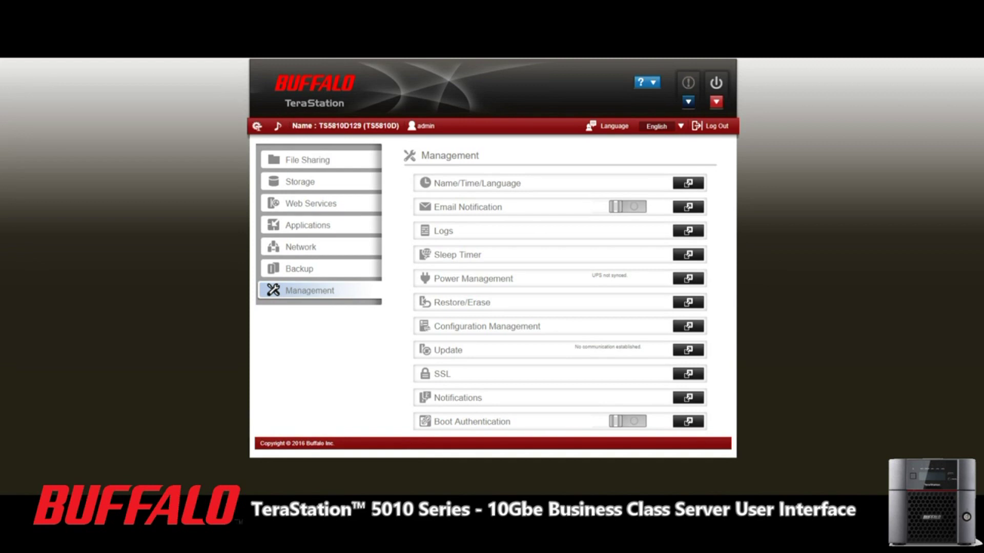
{"action": "left_click", "coordinate": [689, 326]}
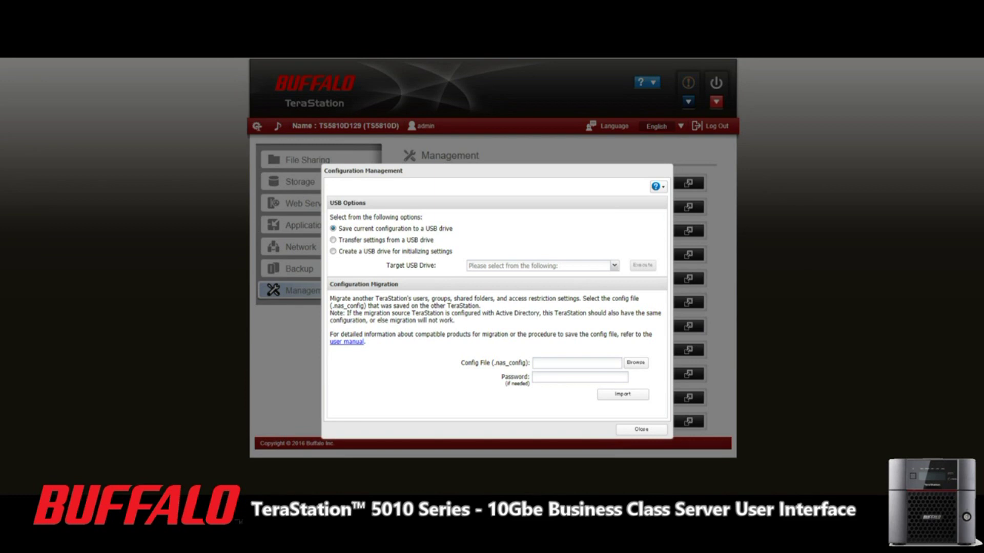
Step: Close Configuration Management, dismiss the boot authentication error, and reopen Boot Authentication settings
{"action": "left_click", "coordinate": [641, 429]}
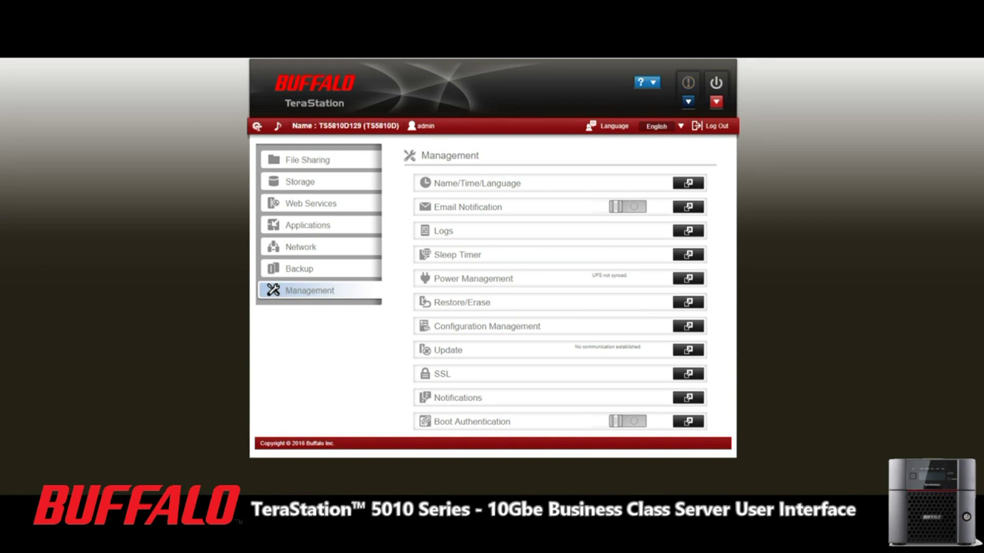
{"action": "left_click_drag", "start_coordinate": [434, 374], "coordinate": [440, 375]}
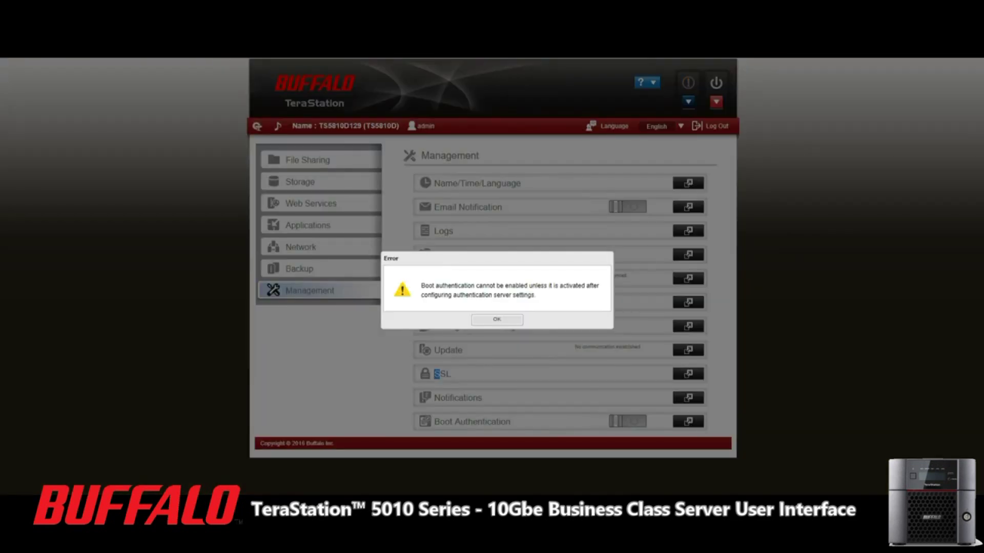
{"action": "key", "text": "Return"}
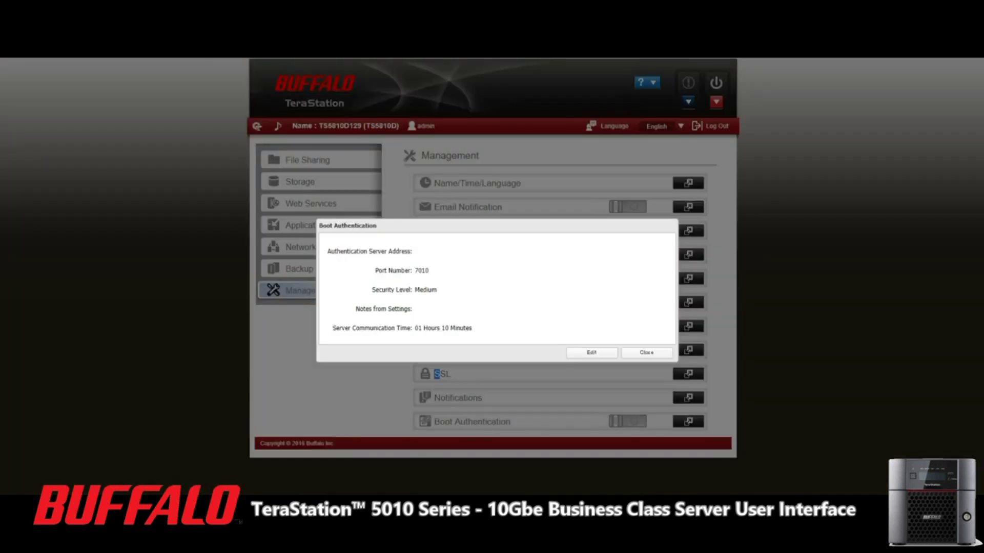
{"action": "left_click", "coordinate": [646, 353]}
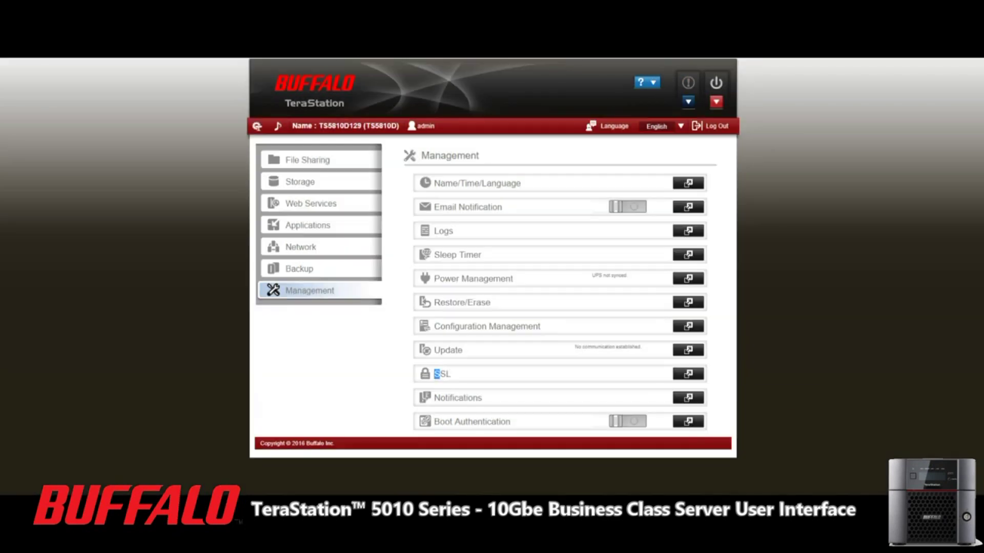
{"action": "left_click", "coordinate": [688, 422]}
{"action": "left_click", "coordinate": [646, 352]}
{"action": "left_click", "coordinate": [688, 326]}
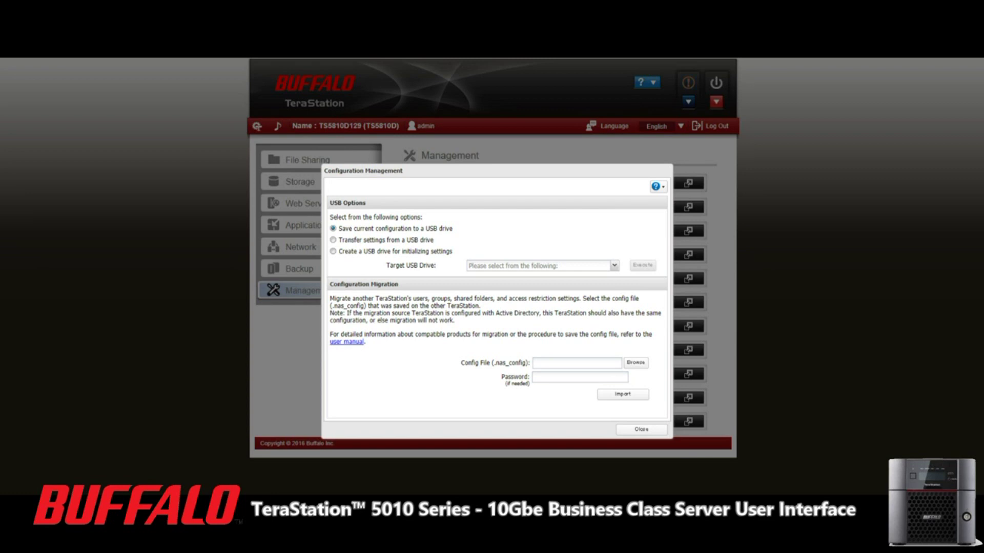
{"action": "left_click", "coordinate": [641, 429]}
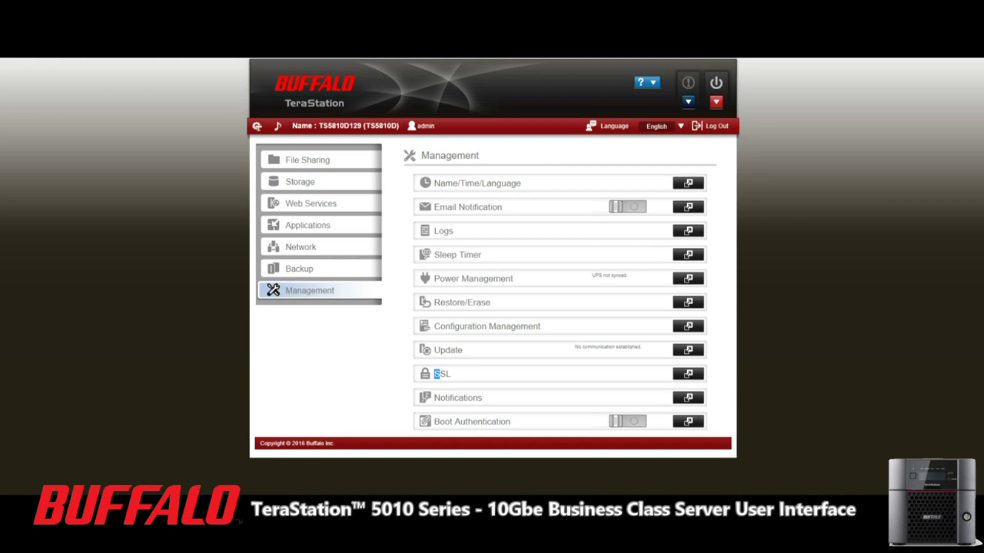
{"action": "left_click", "coordinate": [688, 398]}
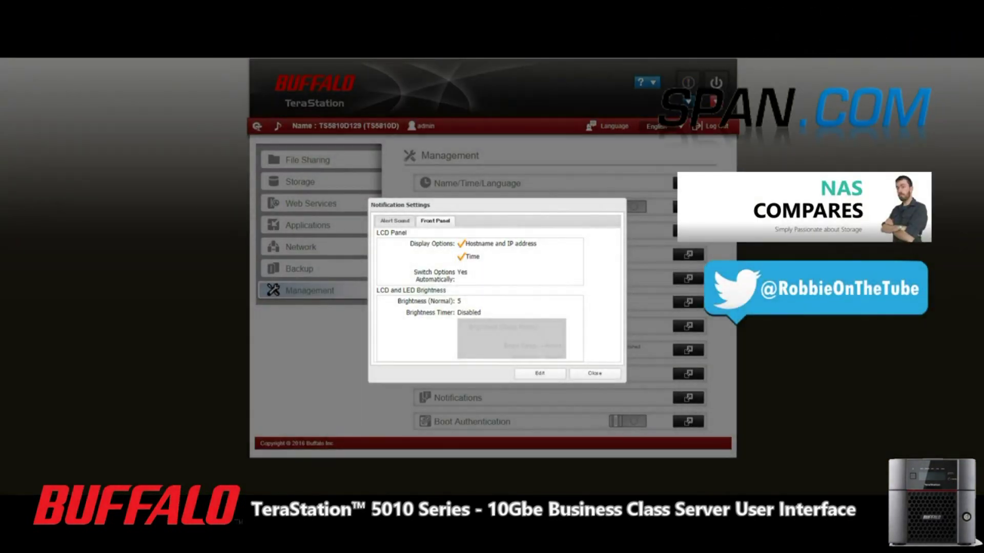
{"action": "left_click", "coordinate": [395, 221]}
{"action": "left_click", "coordinate": [594, 387]}
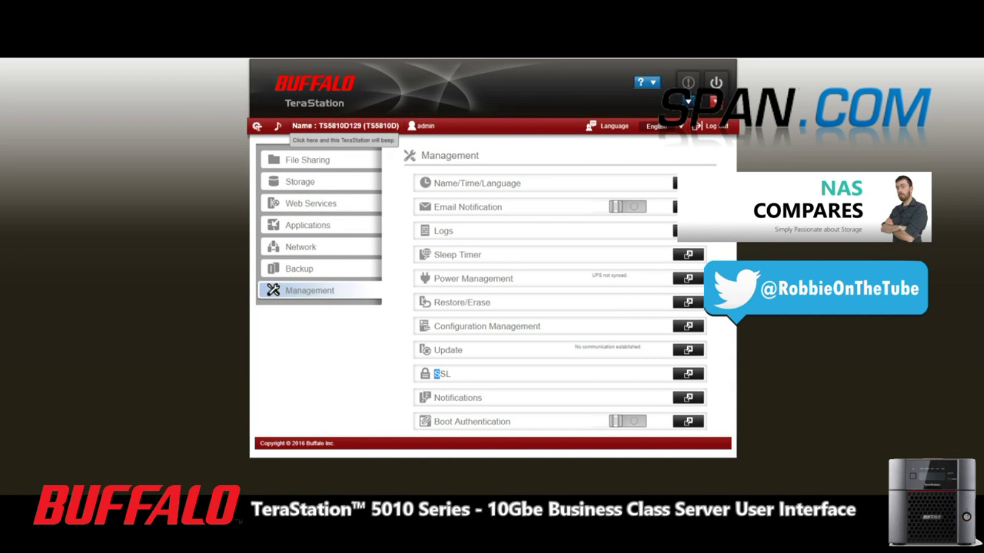
{"action": "left_click", "coordinate": [300, 181]}
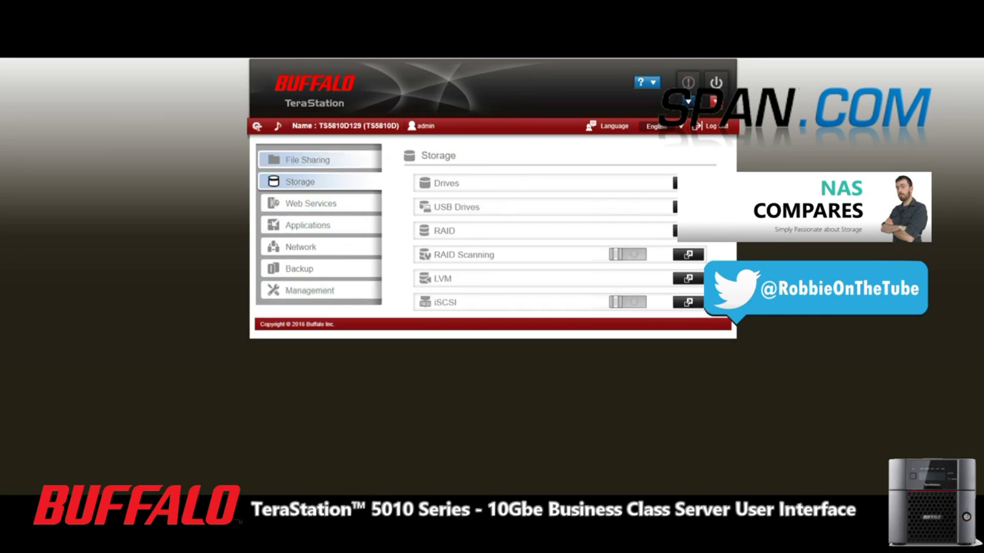
{"action": "left_click", "coordinate": [308, 159]}
{"action": "left_click", "coordinate": [311, 203]}
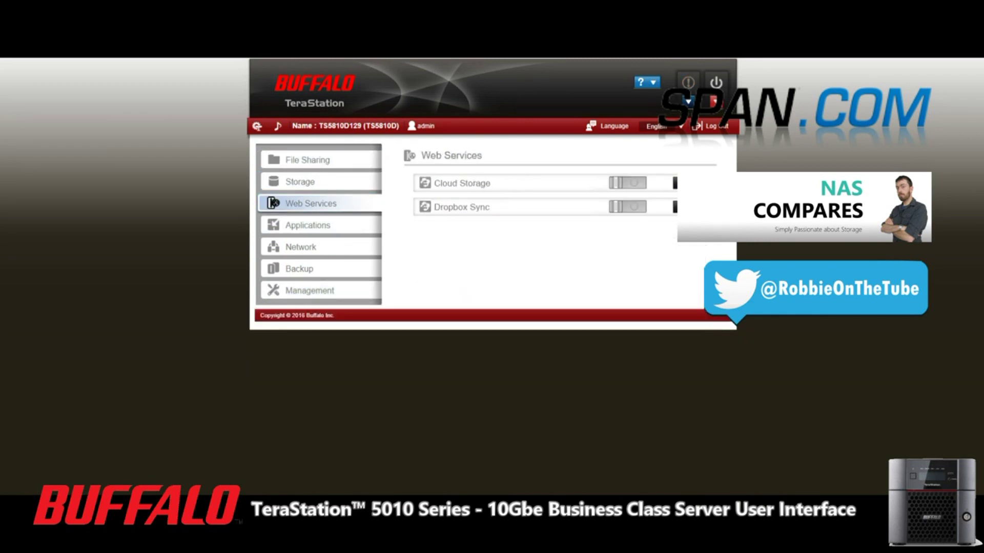
{"action": "left_click", "coordinate": [307, 225]}
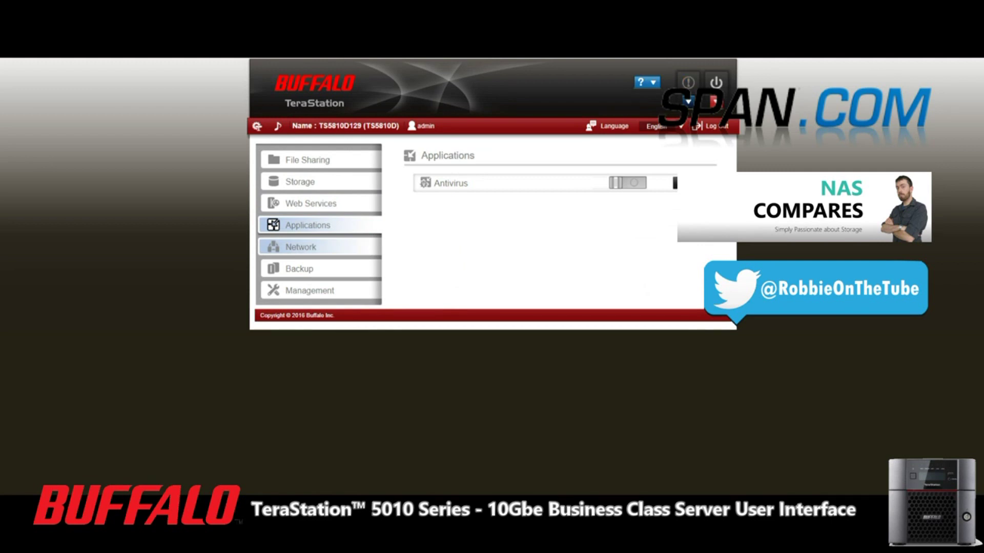
{"action": "left_click", "coordinate": [301, 247]}
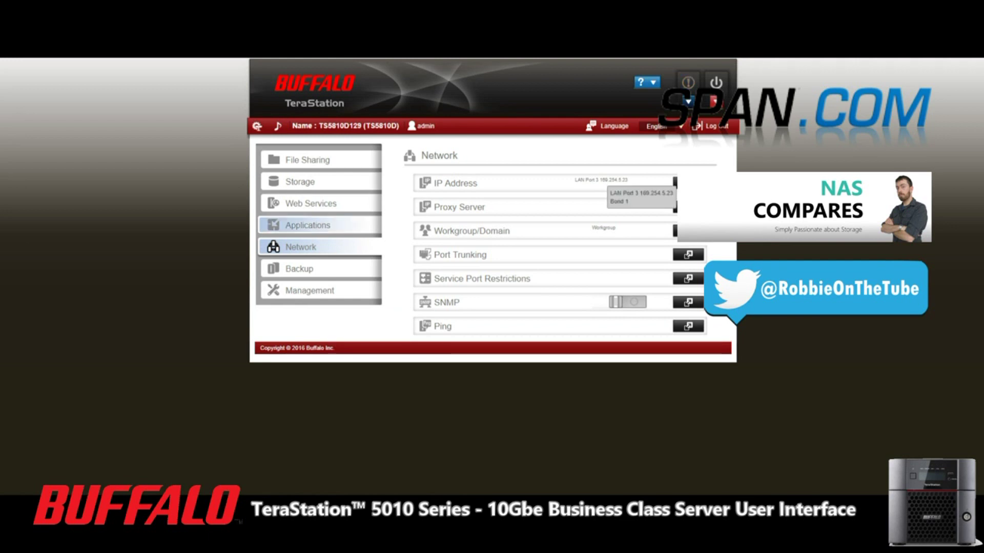
{"action": "left_click", "coordinate": [299, 268]}
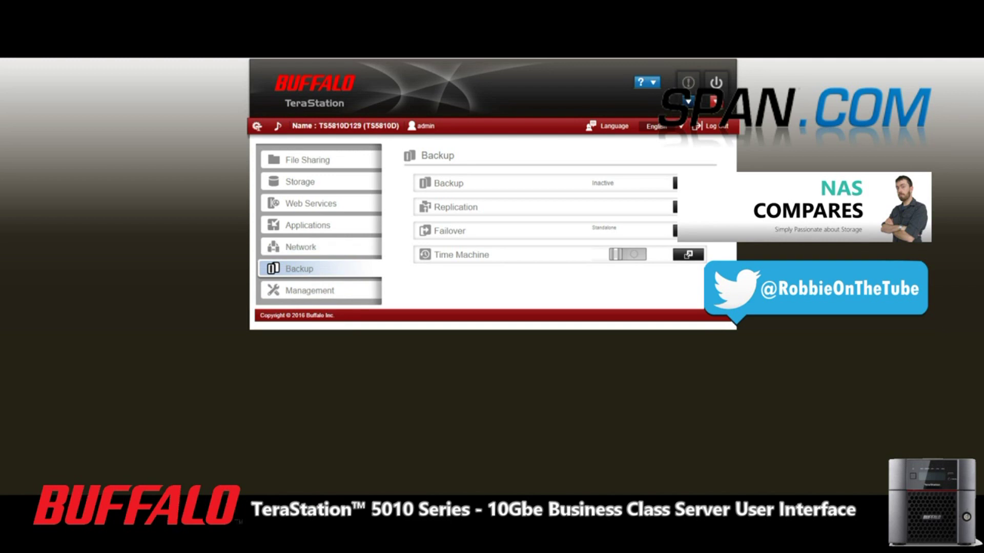
{"action": "left_click", "coordinate": [310, 290]}
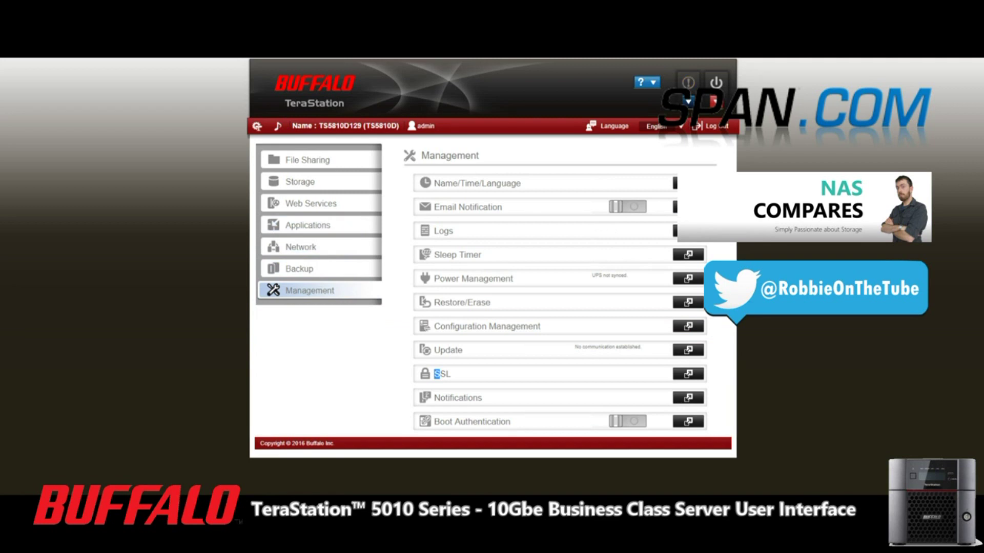
{"action": "left_click_drag", "start_coordinate": [453, 231], "coordinate": [433, 231]}
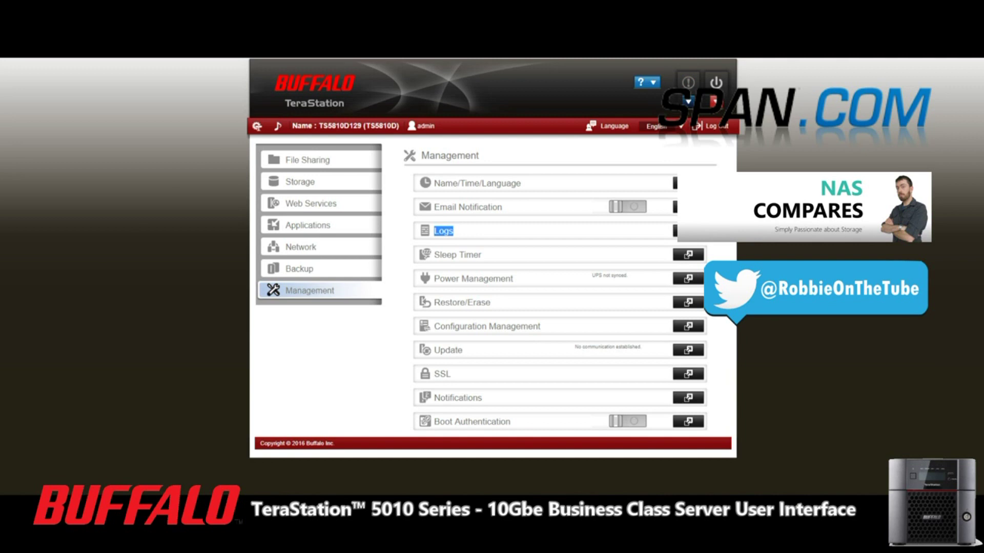